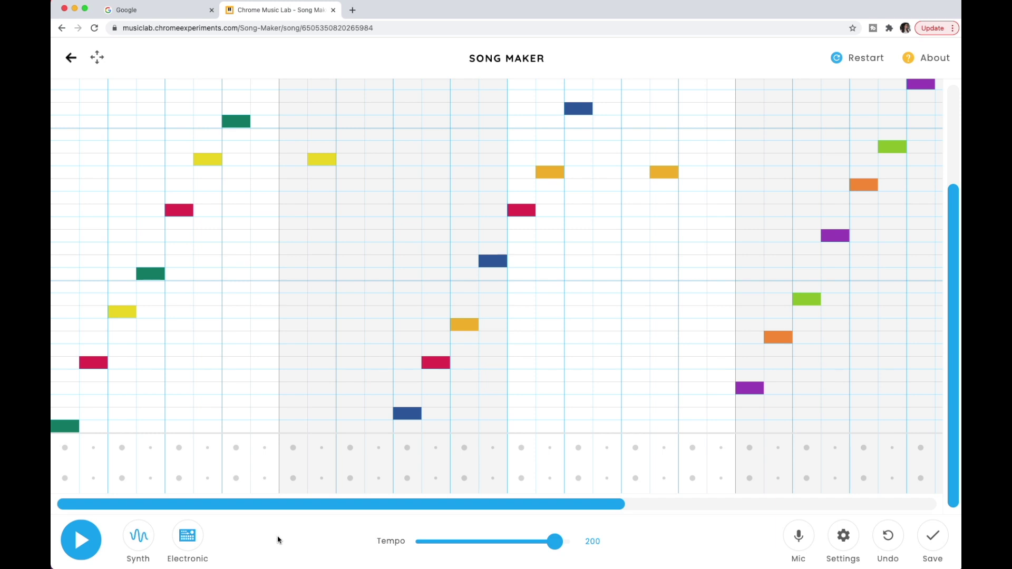
# Play the finished example song to hear how it sounds, and stop the playback
pyautogui.click(82, 541)
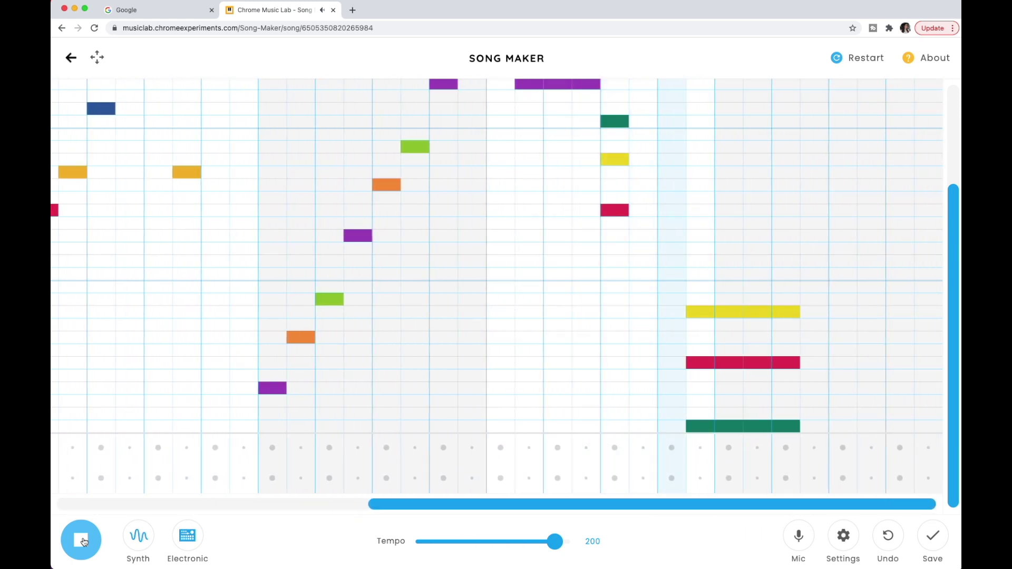
pyautogui.click(82, 540)
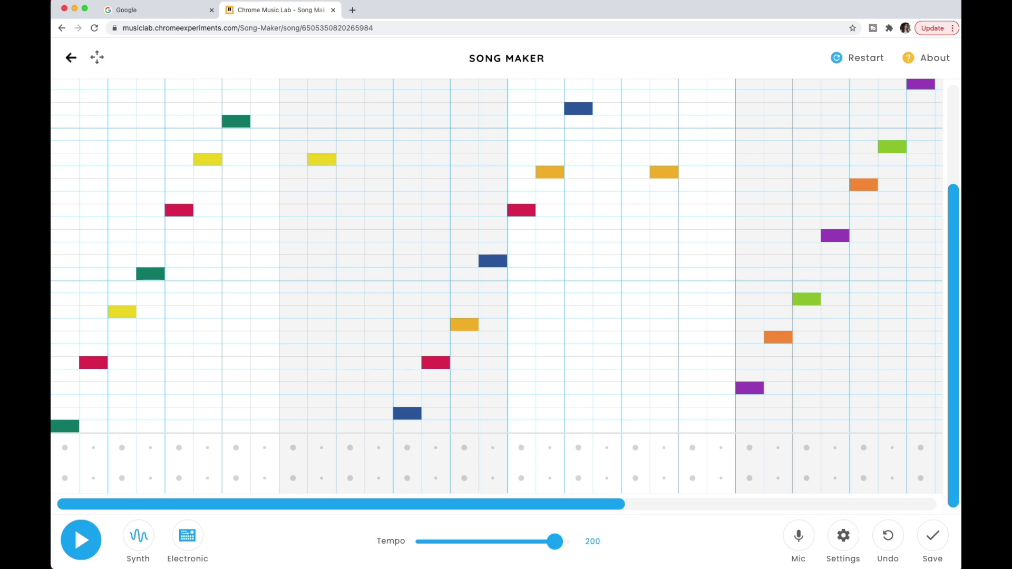
pyautogui.moveTo(957, 346); pyautogui.dragTo(947, 364)
# Search Google for "Chrome Music Lab Song Maker" and open the Song Maker result
pyautogui.click(156, 14)
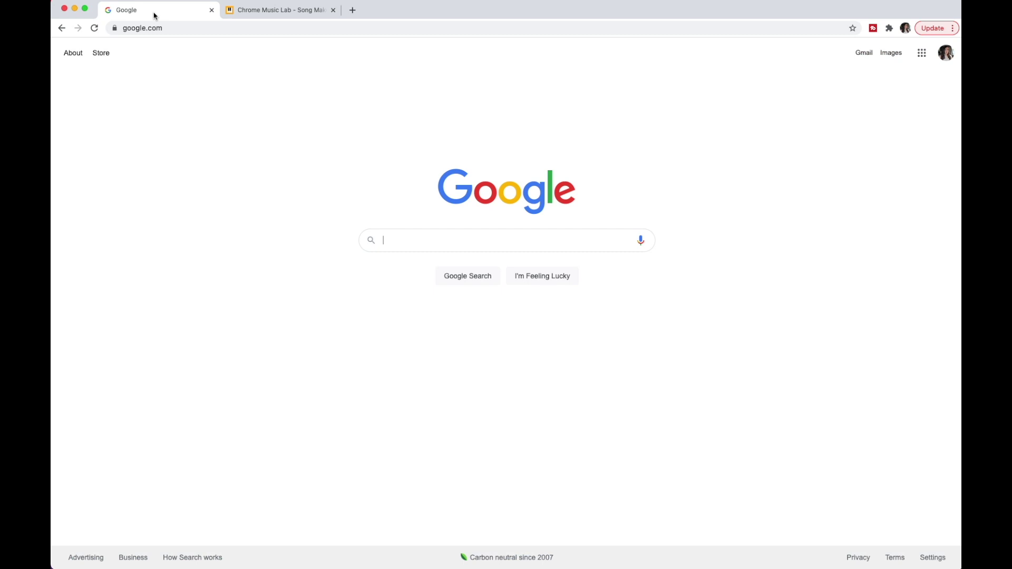
pyautogui.click(256, 16)
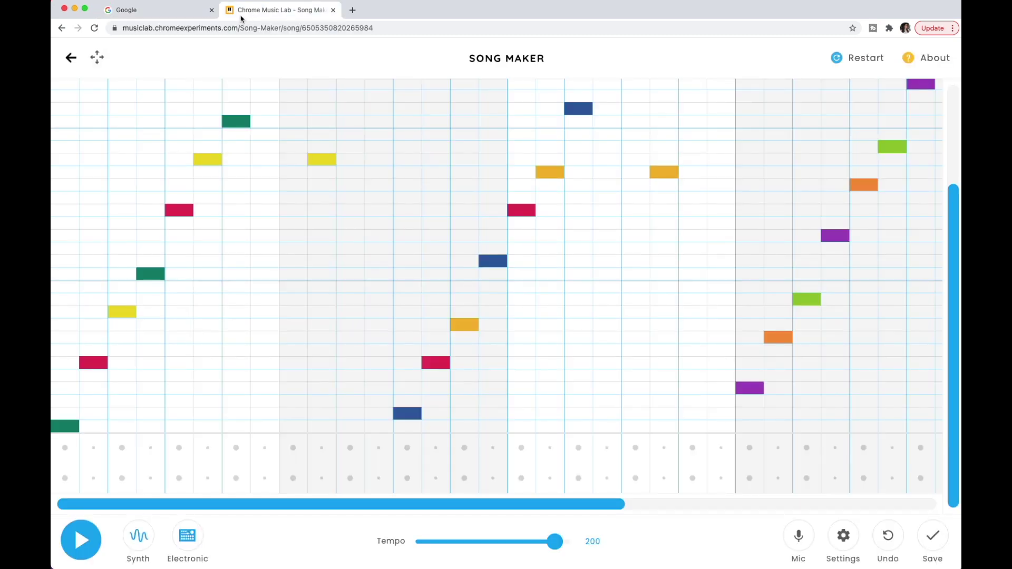
pyautogui.click(167, 16)
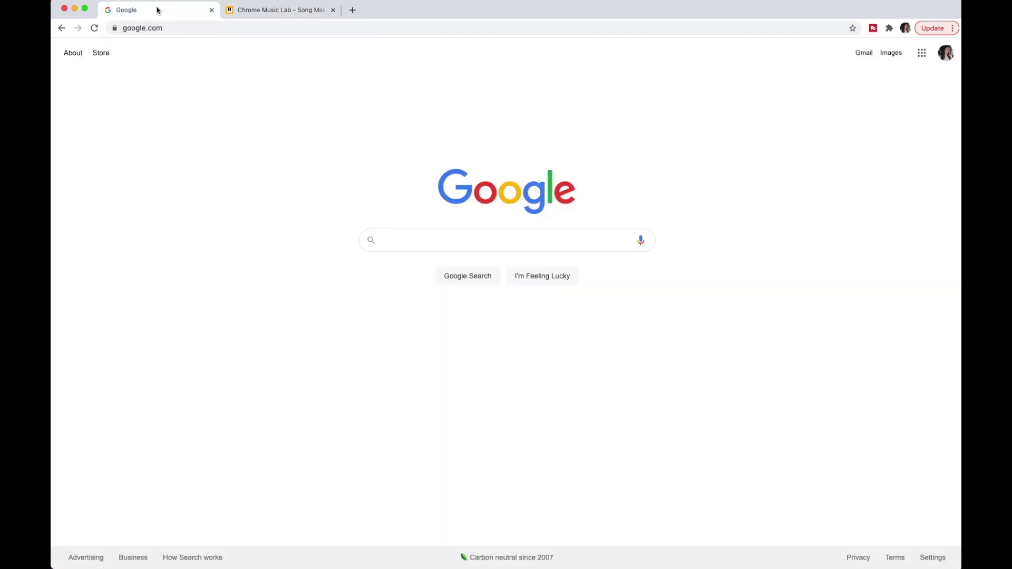
pyautogui.click(482, 238)
pyautogui.write('Chro')
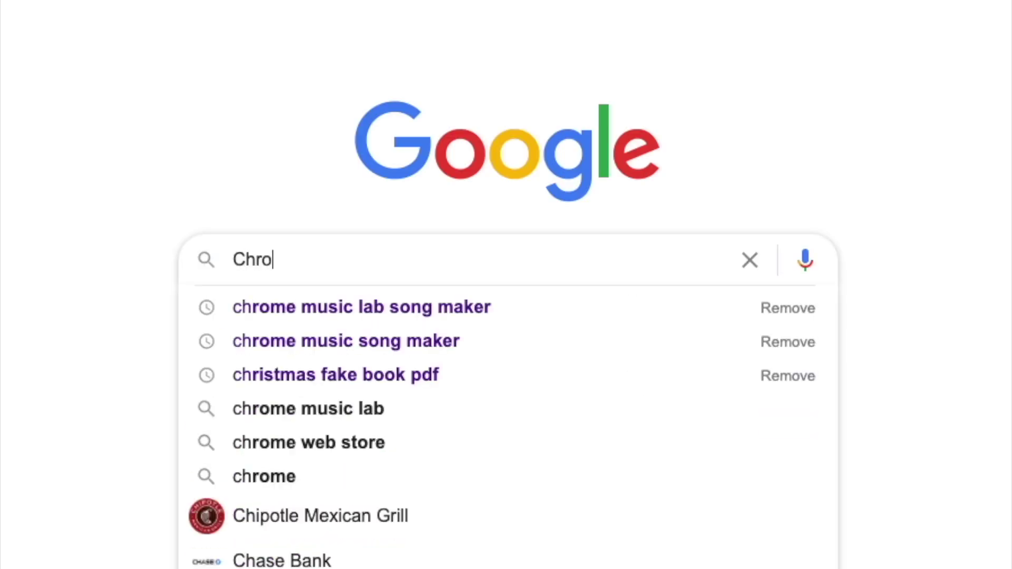
pyautogui.write('me Music Lab Song')
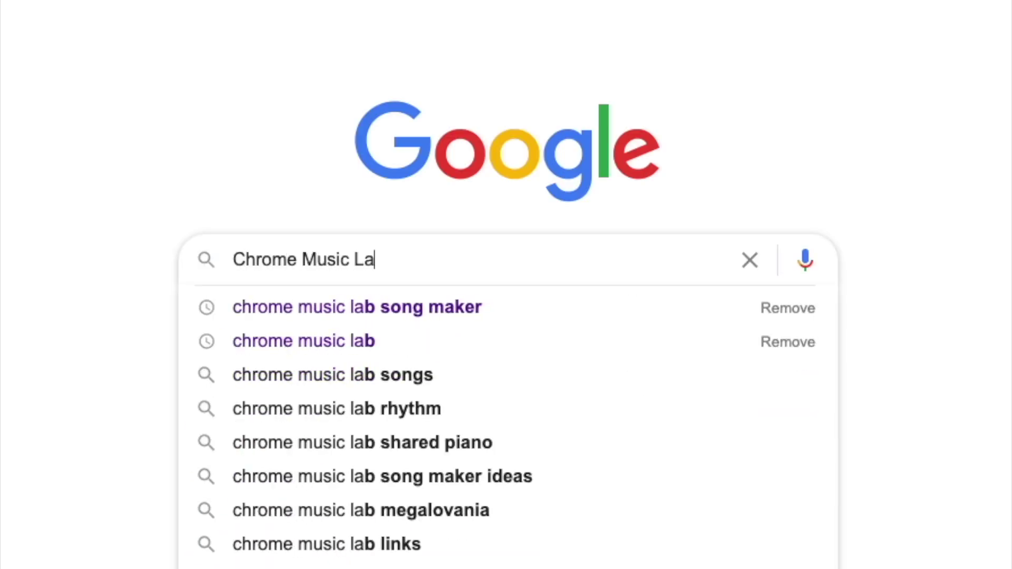
pyautogui.write(' Maker')
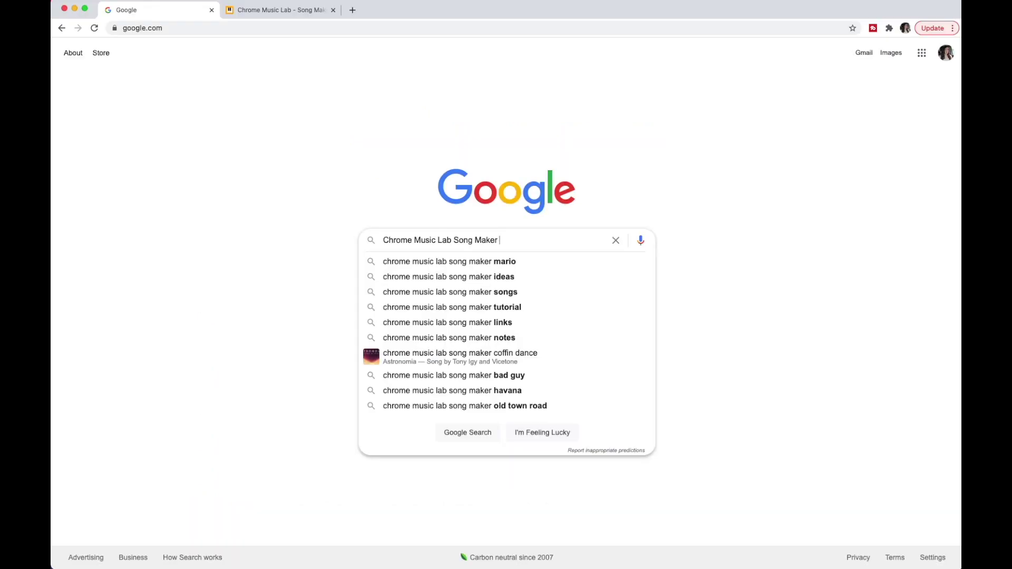
pyautogui.press('Return')
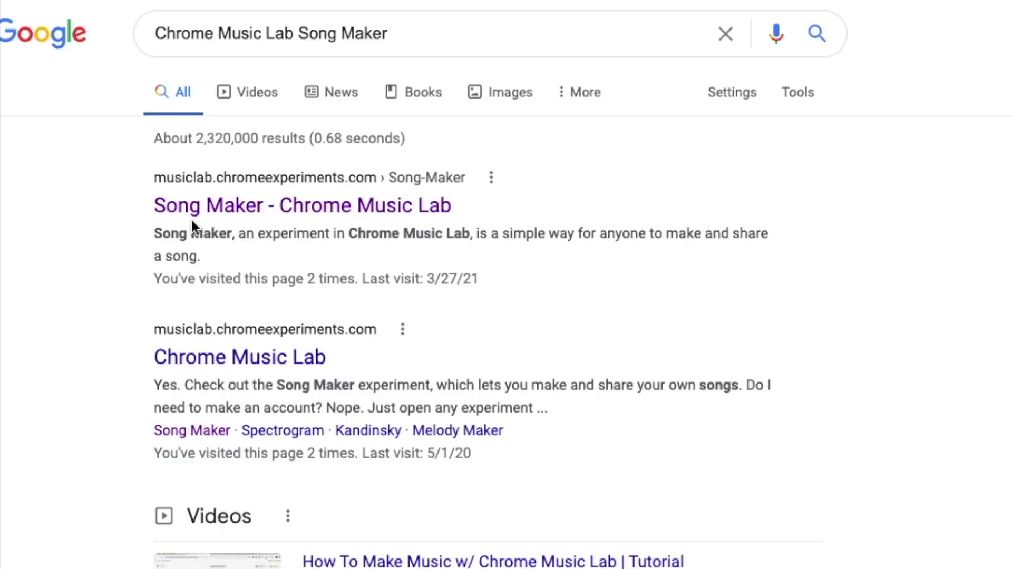
pyautogui.click(341, 211)
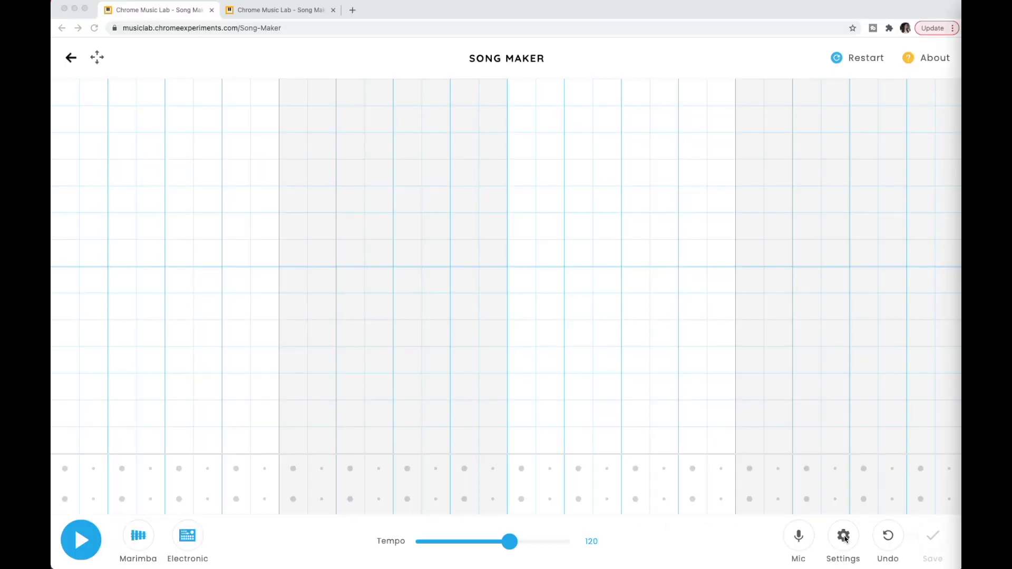
# Set the new song's length to 6 bars and its scale to Chromatic
pyautogui.click(843, 537)
pyautogui.click(844, 536)
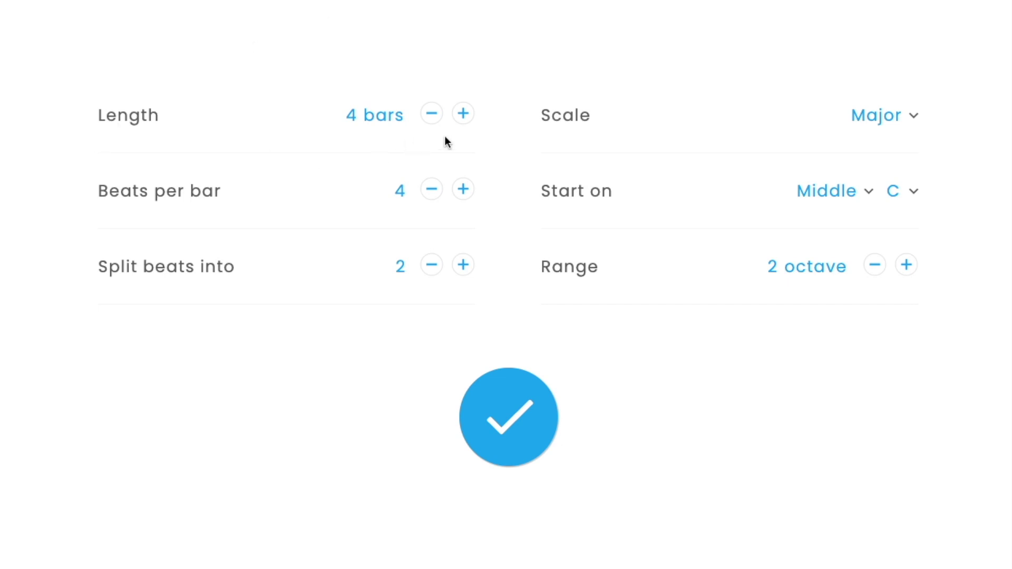
pyautogui.click(464, 115)
pyautogui.click(464, 114)
pyautogui.click(914, 117)
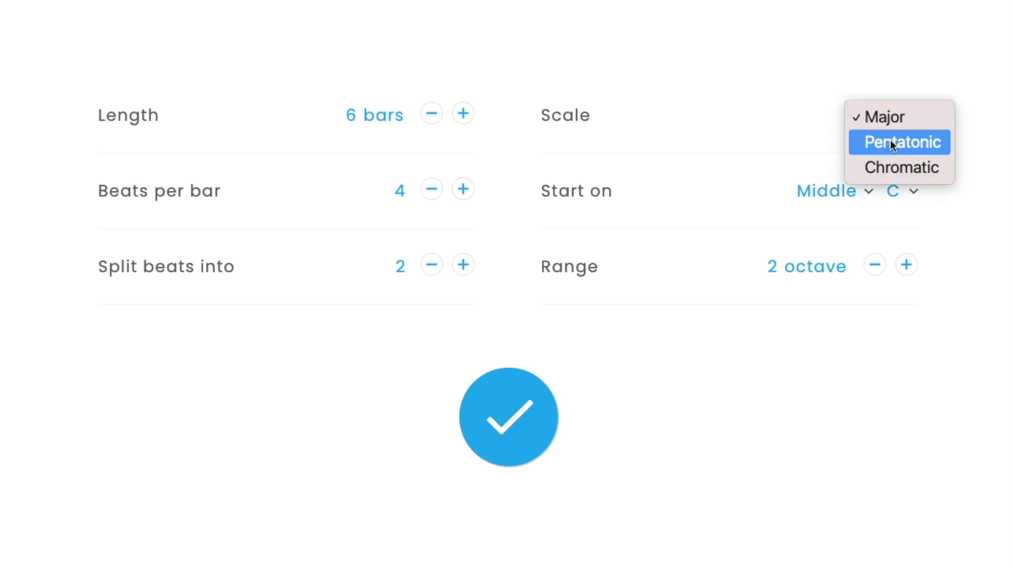
pyautogui.click(888, 172)
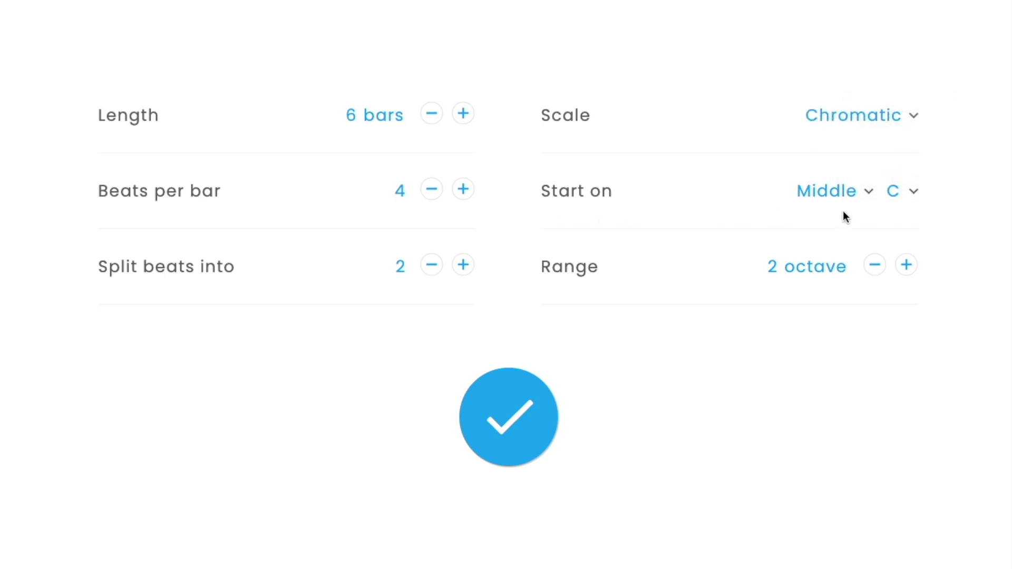
# Start the scale on Middle G, extend the range by one octave, and apply the song settings
pyautogui.click(910, 194)
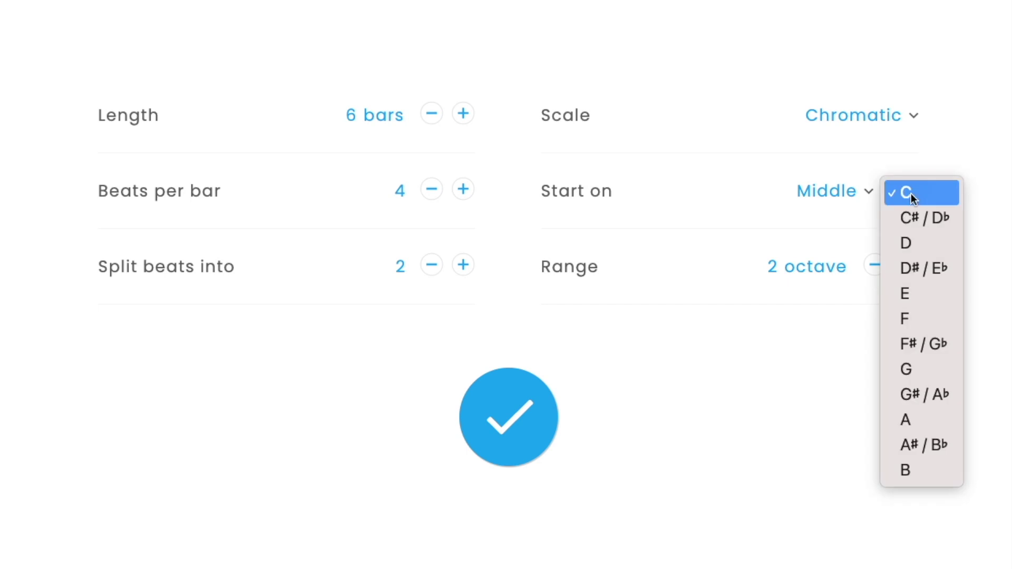
pyautogui.click(916, 371)
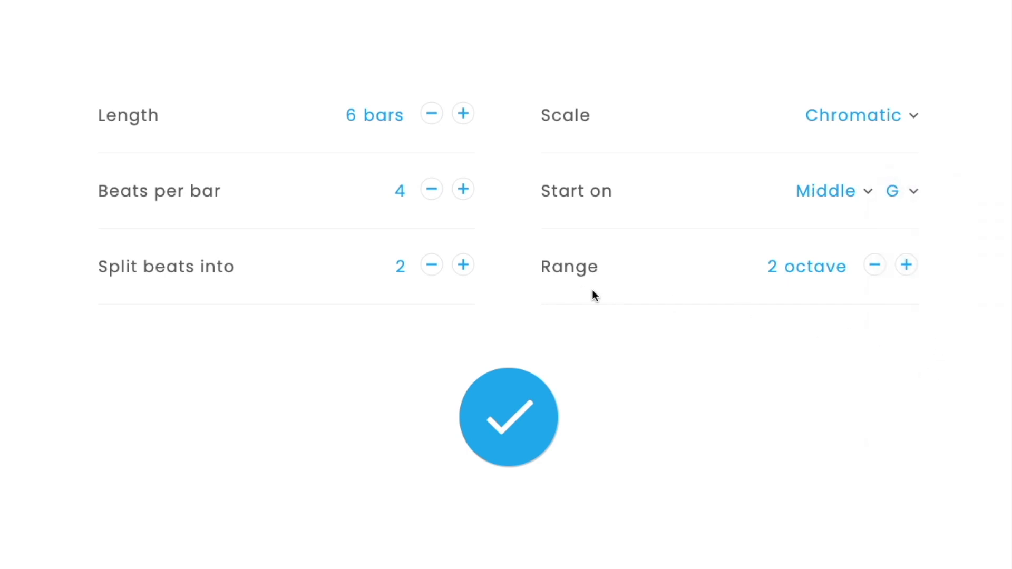
pyautogui.click(906, 268)
pyautogui.click(509, 420)
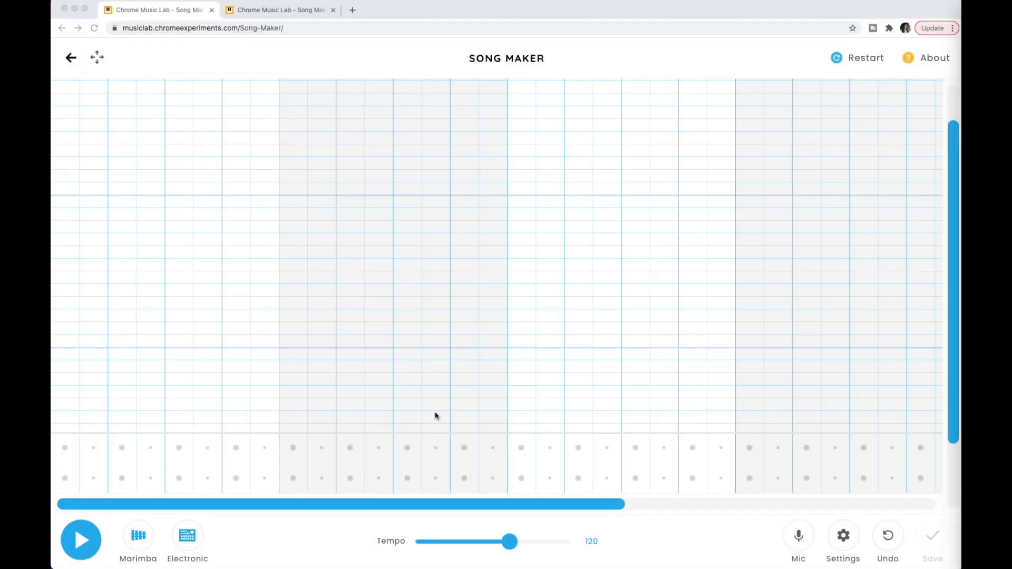
# Place a green G on the lowest row in column one and a red C five rows higher in column two, clearing stray notes
pyautogui.scroll(-2, 436, 412)
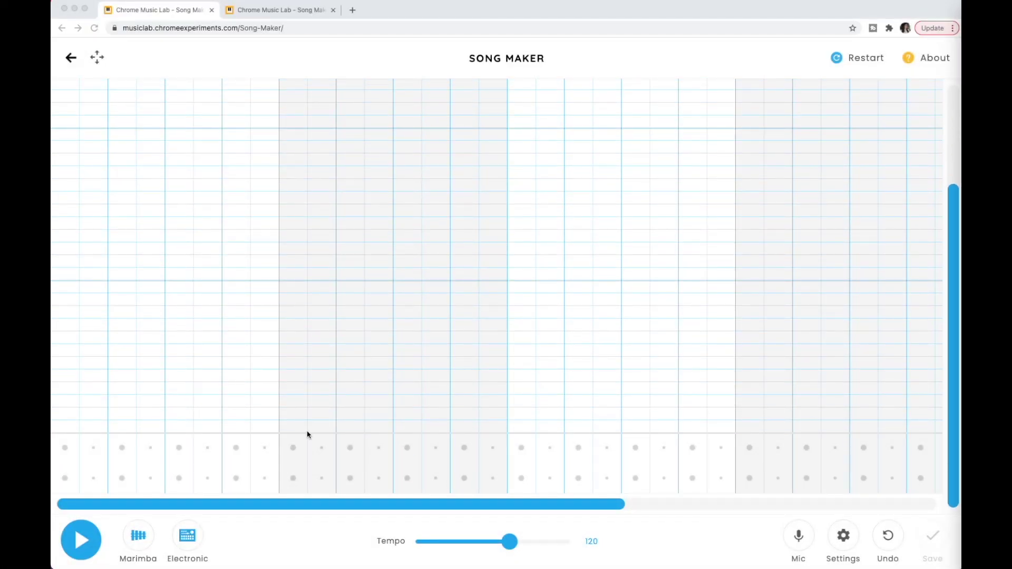
pyautogui.click(266, 507)
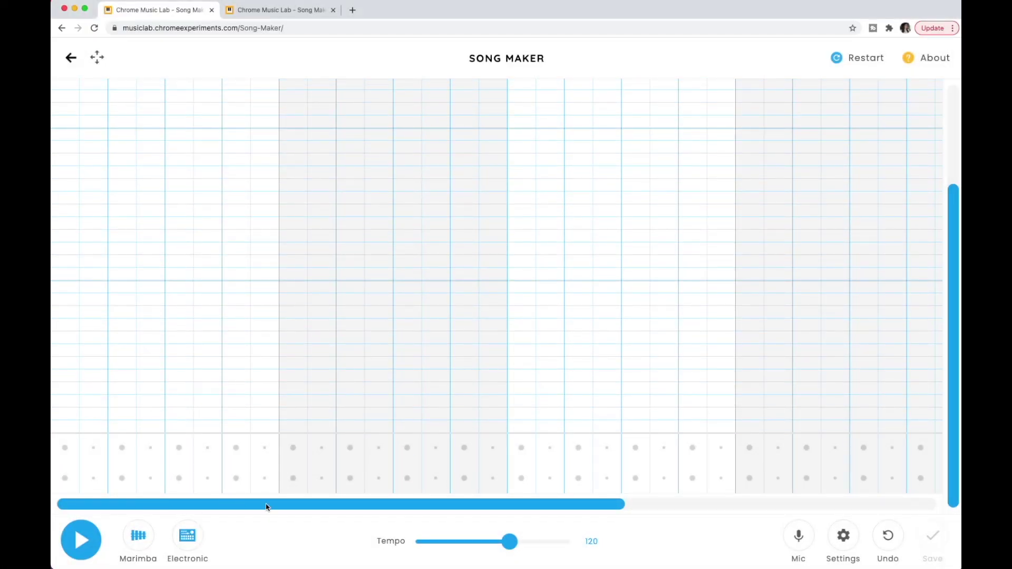
pyautogui.moveTo(346, 511); pyautogui.dragTo(221, 517)
pyautogui.moveTo(946, 442); pyautogui.dragTo(944, 467)
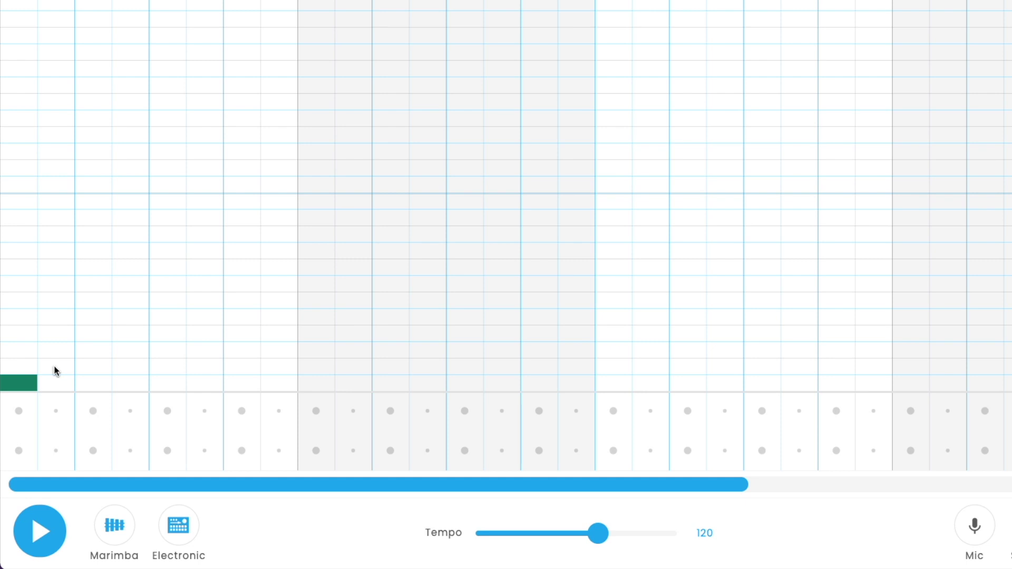
pyautogui.click(56, 305)
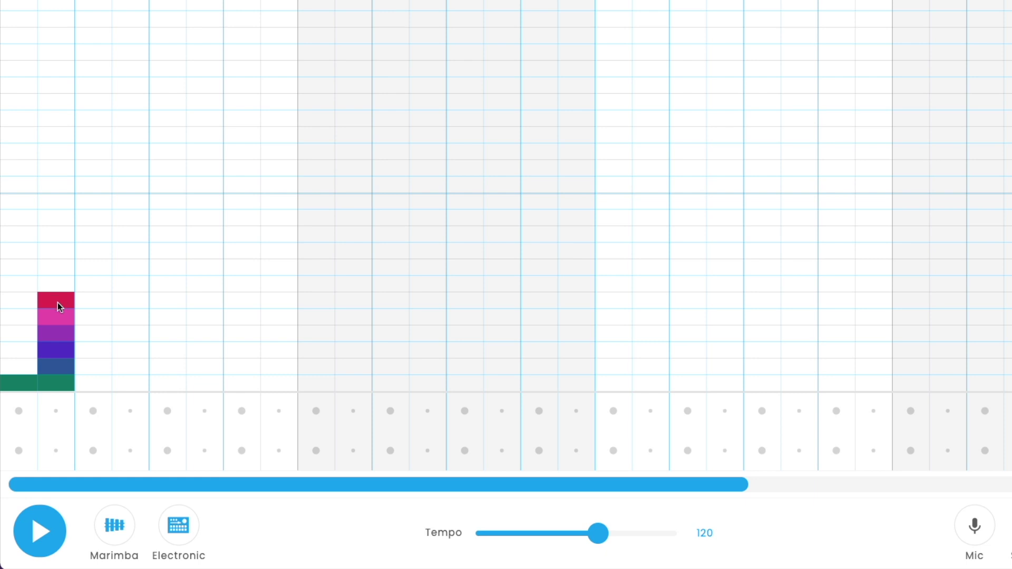
pyautogui.click(57, 318)
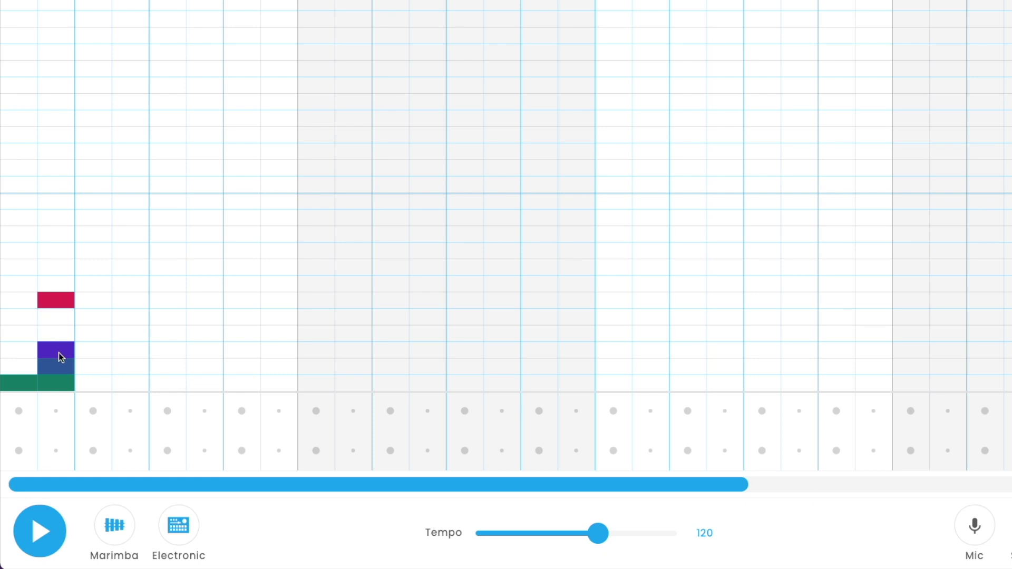
pyautogui.click(63, 384)
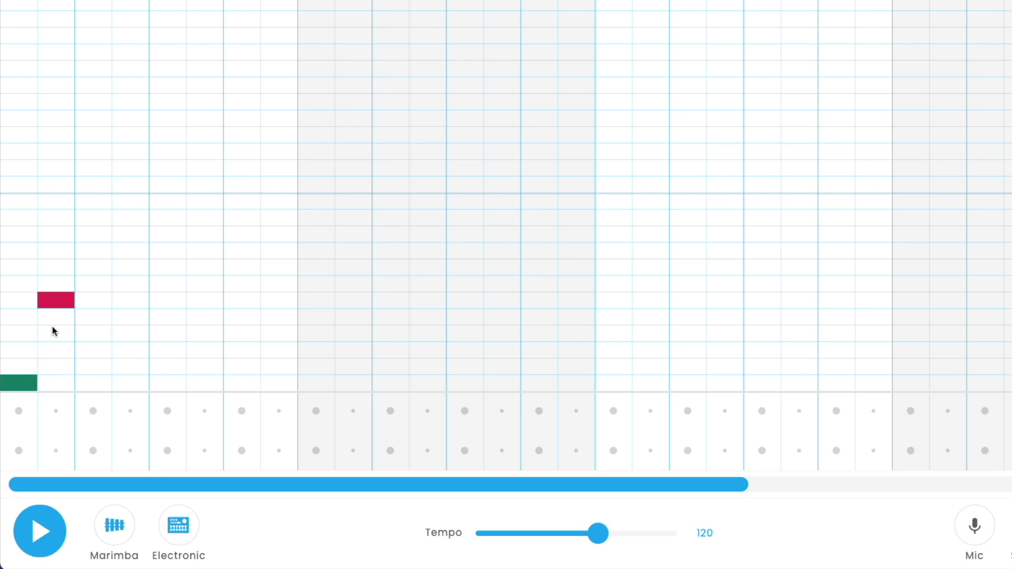
pyautogui.click(43, 532)
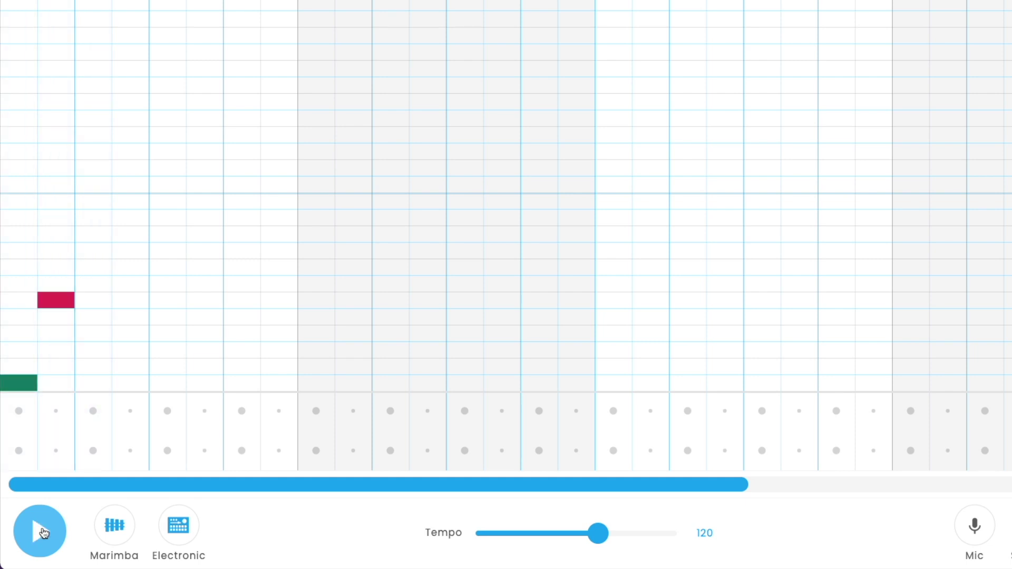
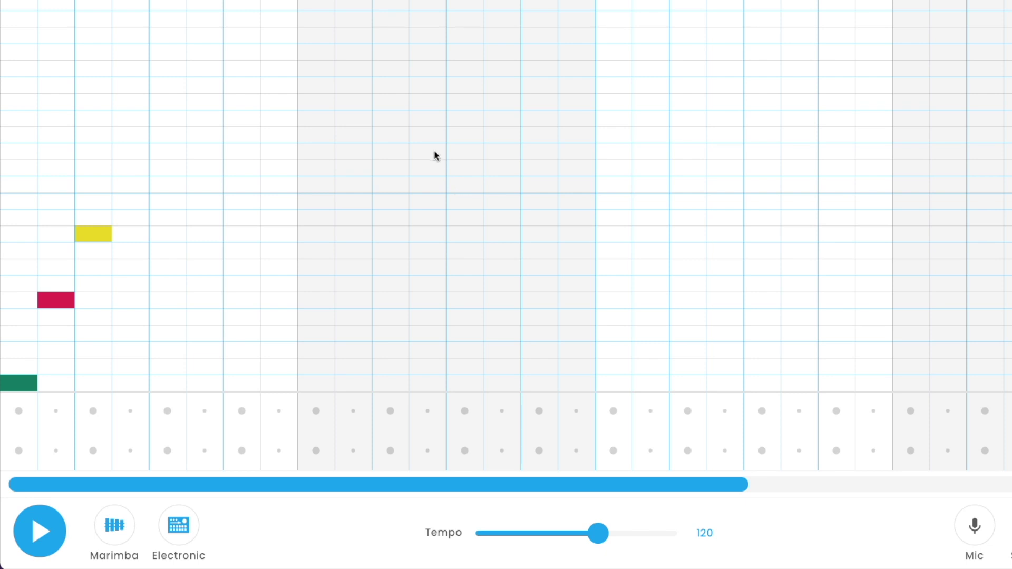
# Add circle percussion beats in columns one to five and triangle percussion beats in columns three to six
pyautogui.click(23, 457)
pyautogui.click(58, 457)
pyautogui.click(94, 457)
pyautogui.click(130, 456)
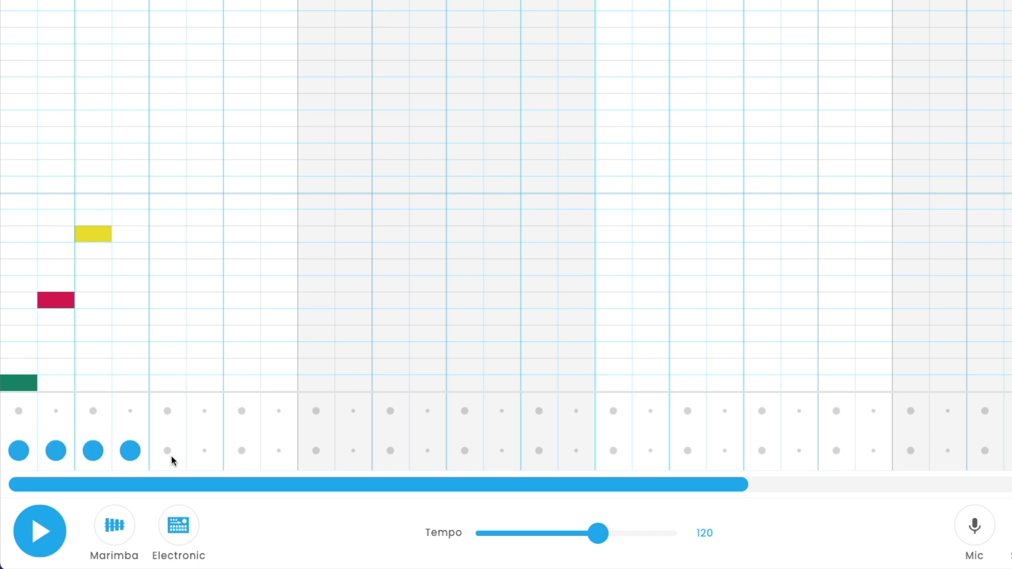
pyautogui.click(172, 457)
pyautogui.click(93, 417)
pyautogui.click(130, 417)
pyautogui.click(167, 416)
pyautogui.click(204, 417)
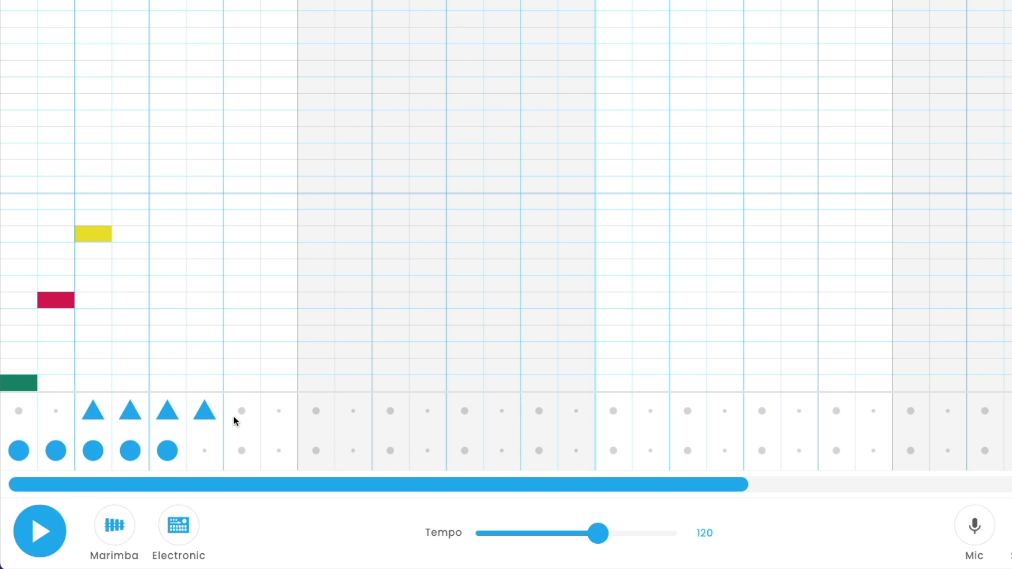
# Remove all the circle and triangle percussion beats from the first bar
pyautogui.click(203, 418)
pyautogui.click(167, 418)
pyautogui.click(131, 417)
pyautogui.click(95, 417)
pyautogui.click(165, 456)
pyautogui.click(132, 457)
pyautogui.click(95, 457)
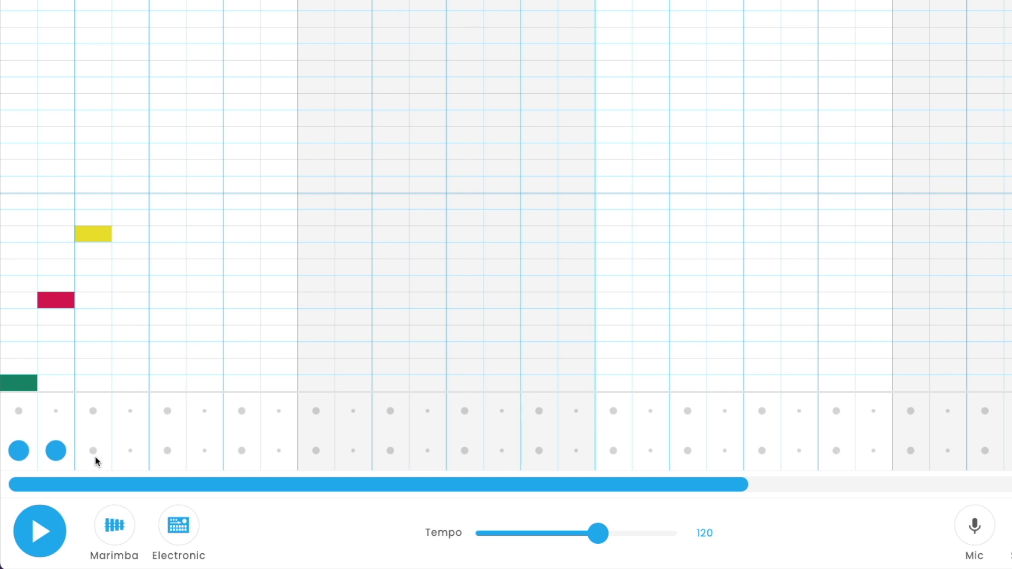
pyautogui.click(54, 453)
pyautogui.click(19, 454)
# Try a circle and a triangle percussion beat together in the first column, and remove both
pyautogui.click(18, 453)
pyautogui.click(23, 418)
pyautogui.click(22, 451)
pyautogui.click(23, 421)
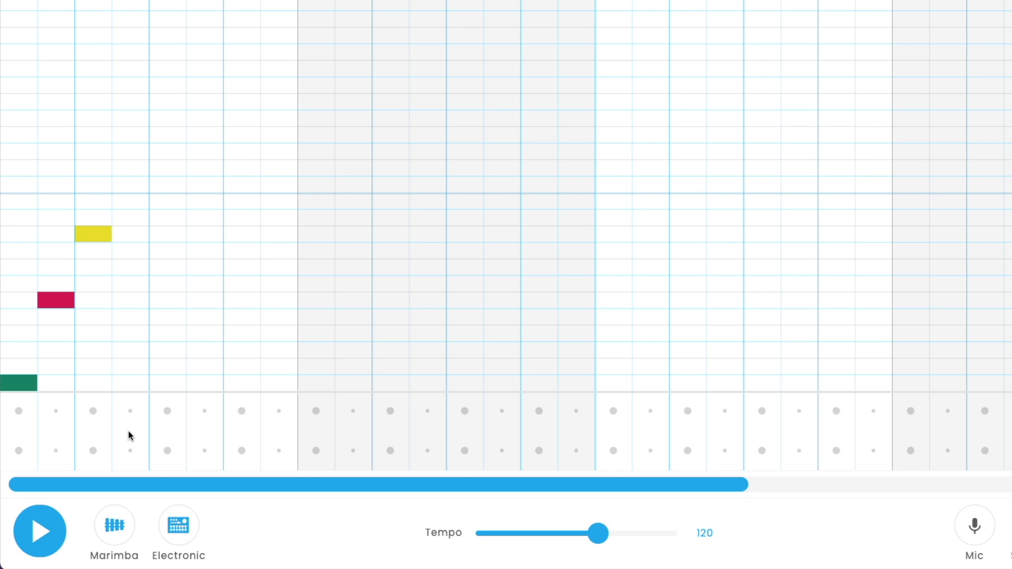
# Set the tempo to 121 and continue the ascending melody with G, C, E and G in columns four to seven
pyautogui.moveTo(598, 533)
pyautogui.mouseDown()
pyautogui.moveTo(633, 541)
pyautogui.moveTo(599, 542)
pyautogui.mouseUp()
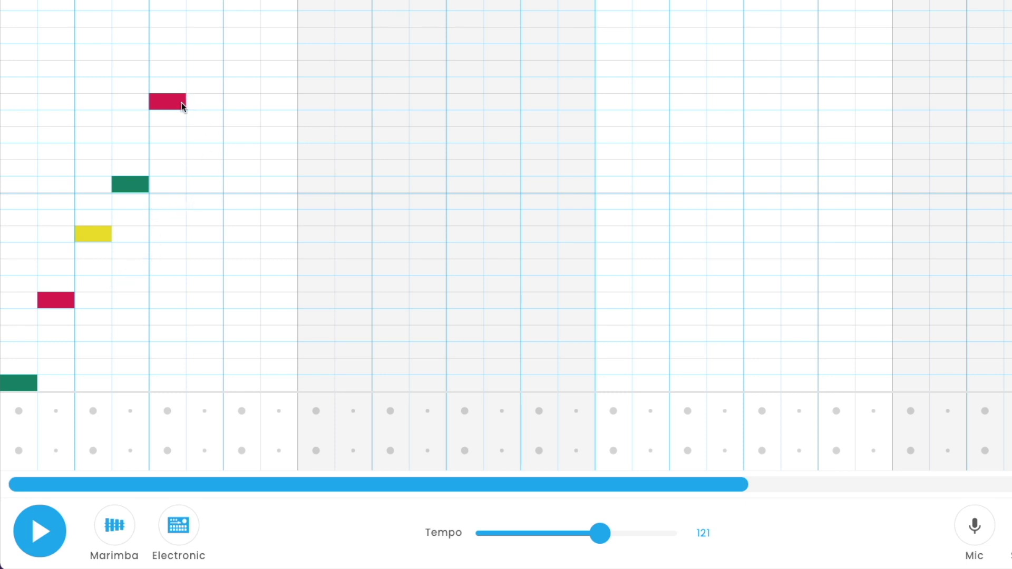
pyautogui.click(202, 21)
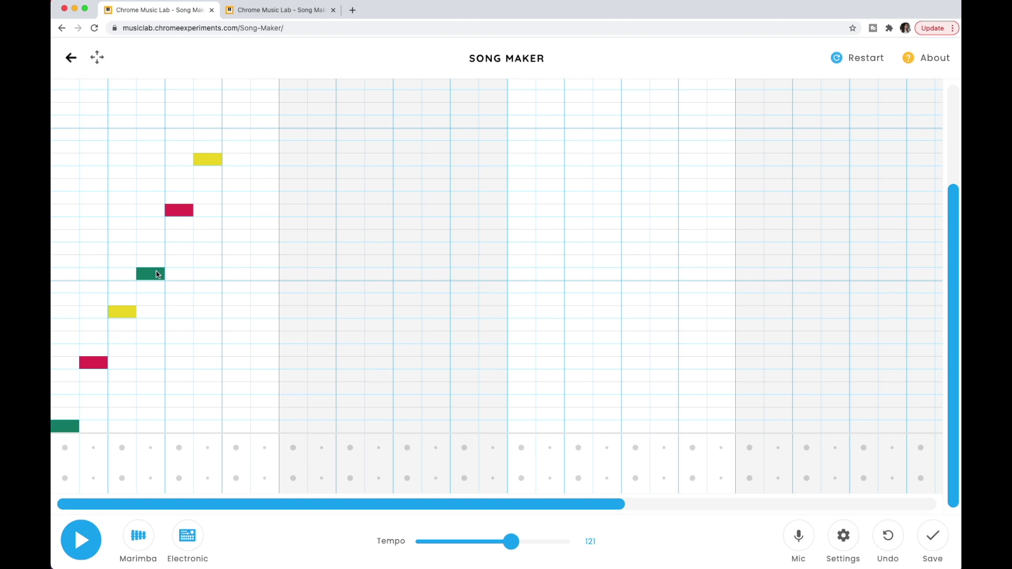
pyautogui.click(243, 122)
# Review the ascending notes of the first bar, play the melody, and stop the playback
pyautogui.scroll(1, 131, 470)
pyautogui.scroll(2, 129, 419)
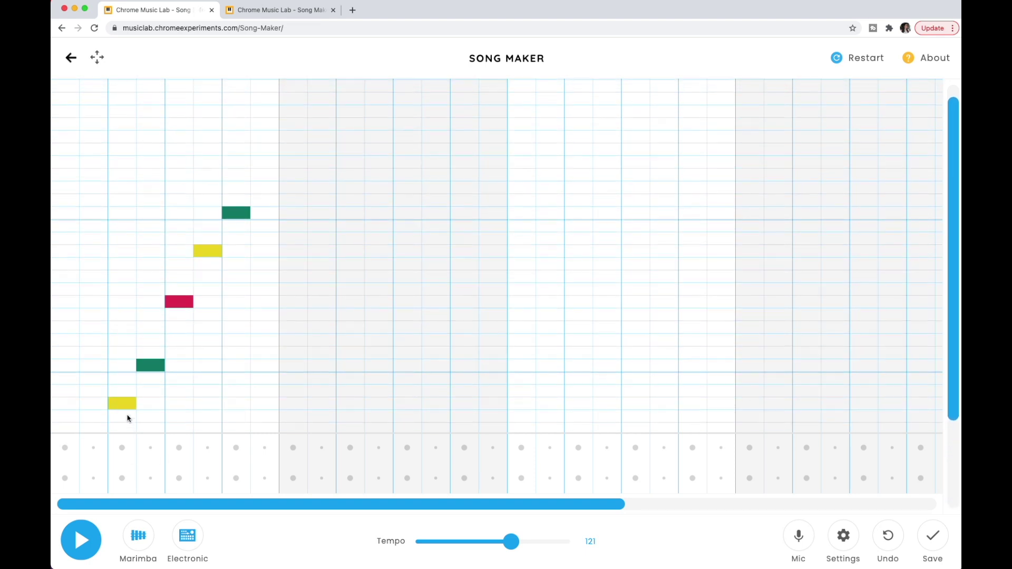
pyautogui.scroll(-3, 129, 419)
pyautogui.click(82, 541)
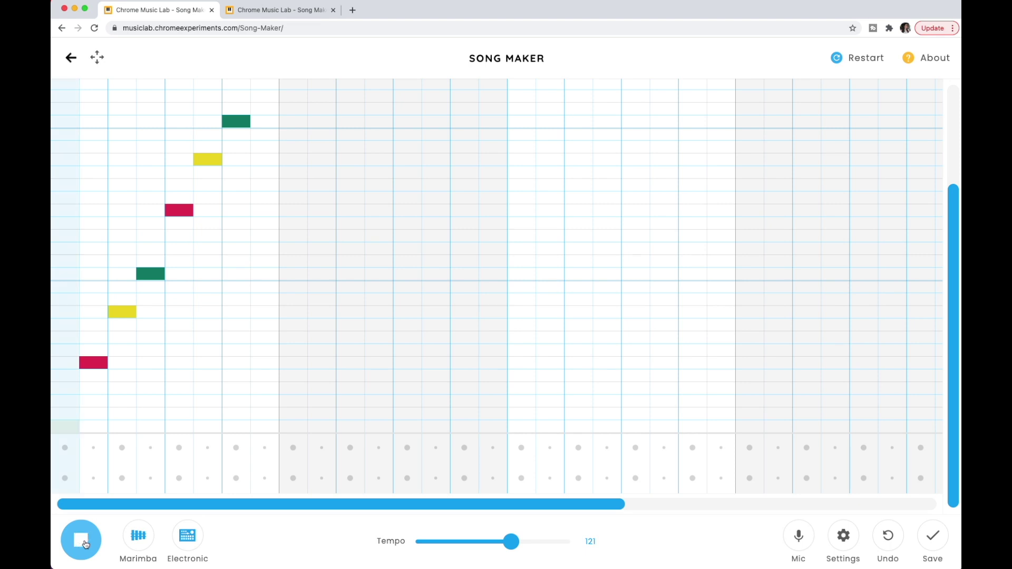
pyautogui.click(82, 541)
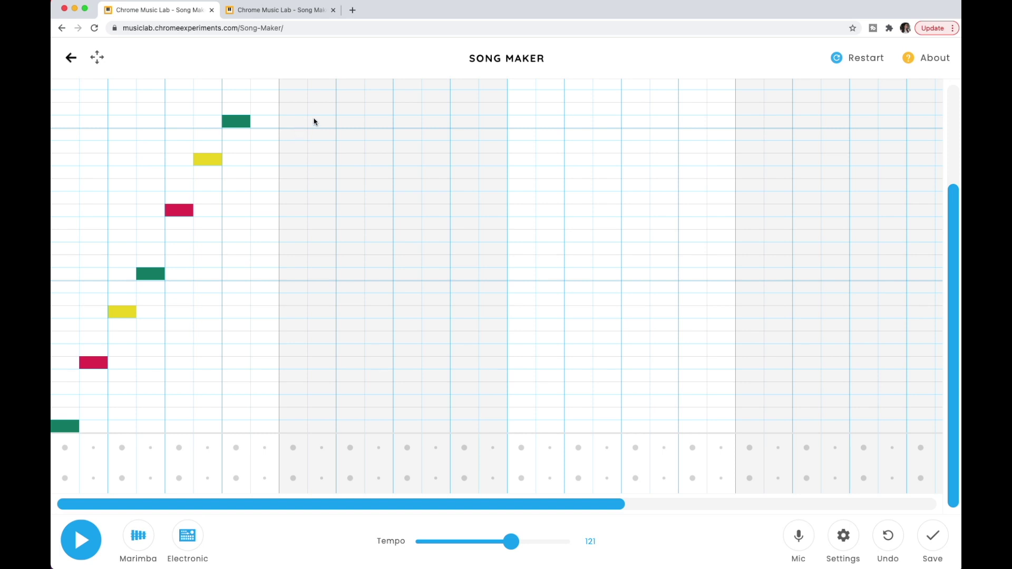
# Add a yellow E in the second bar's second column, level with the first bar's upper E, and play the melody
pyautogui.click(320, 160)
pyautogui.click(78, 546)
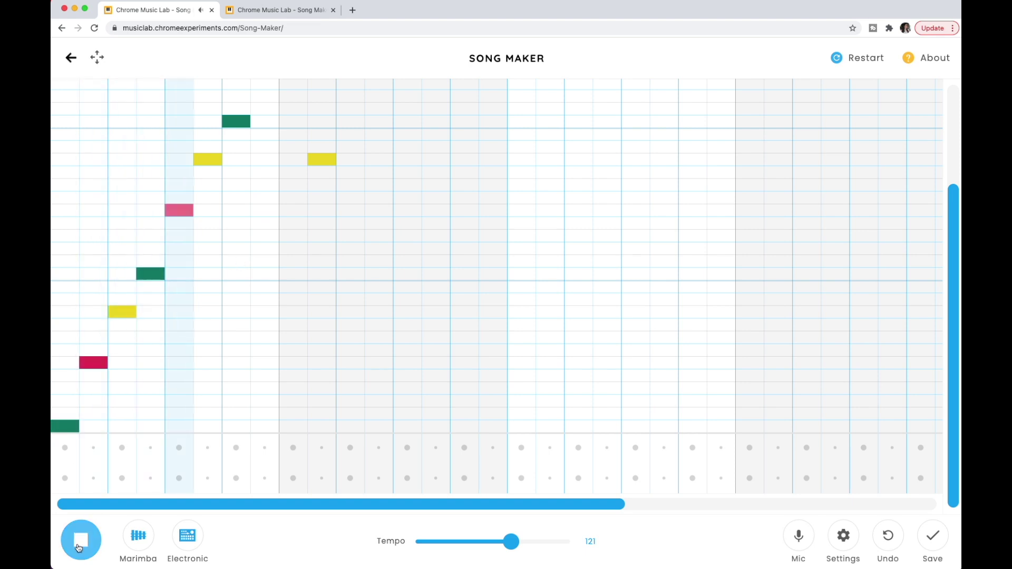
pyautogui.click(79, 546)
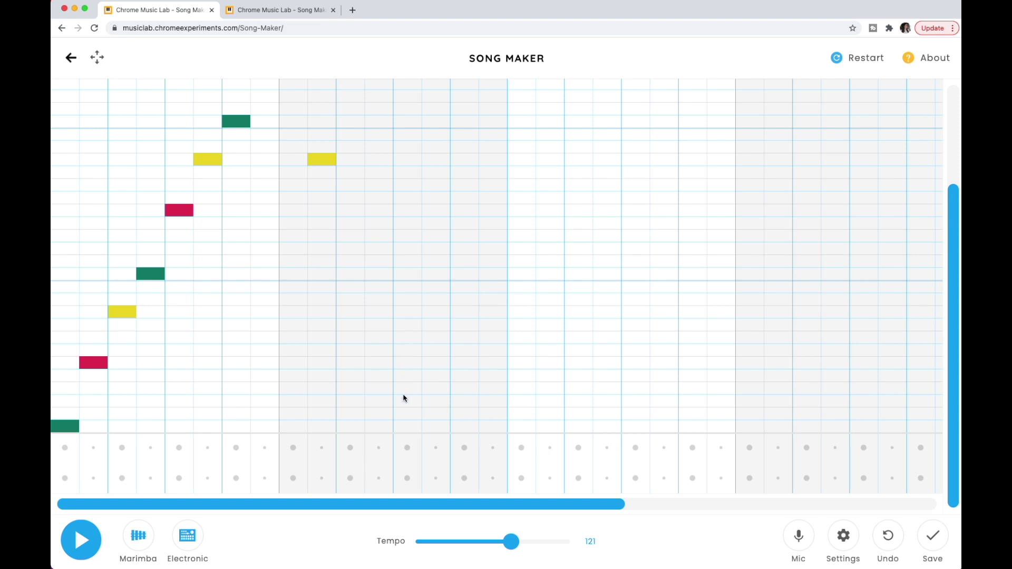
# Start a new ascending run with a blue G-sharp and a red C in the second bar's fifth and sixth columns
pyautogui.click(411, 428)
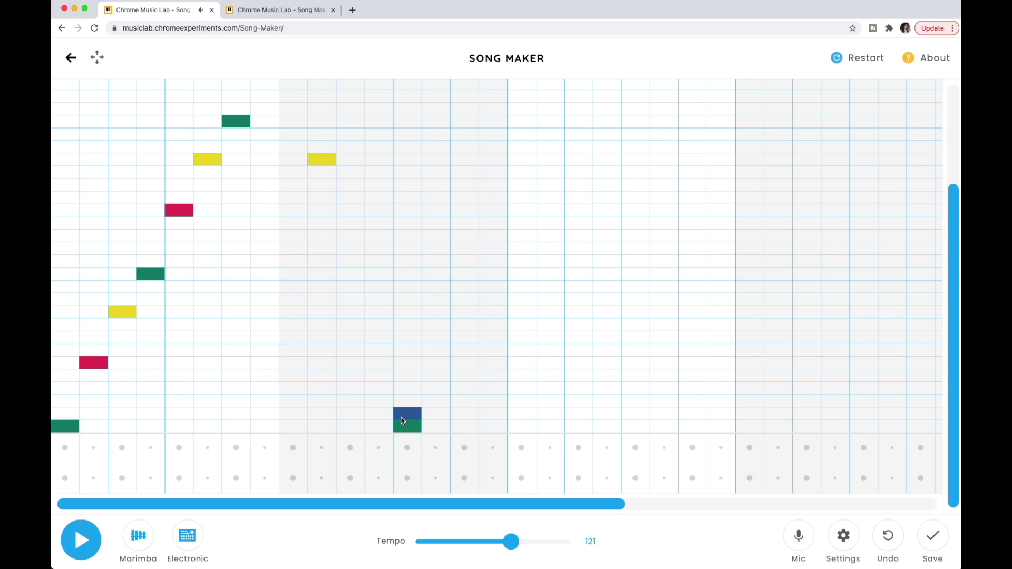
pyautogui.click(413, 425)
pyautogui.click(427, 363)
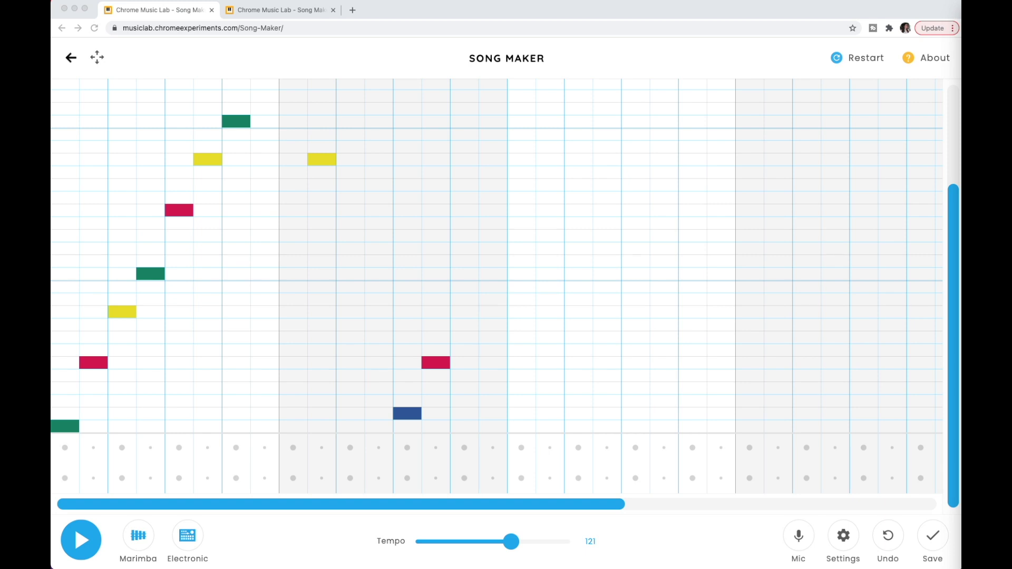
# Add an orange D-sharp in the second bar's seventh column and clear the stray notes around it
pyautogui.click(458, 312)
pyautogui.moveTo(470, 337); pyautogui.dragTo(467, 329)
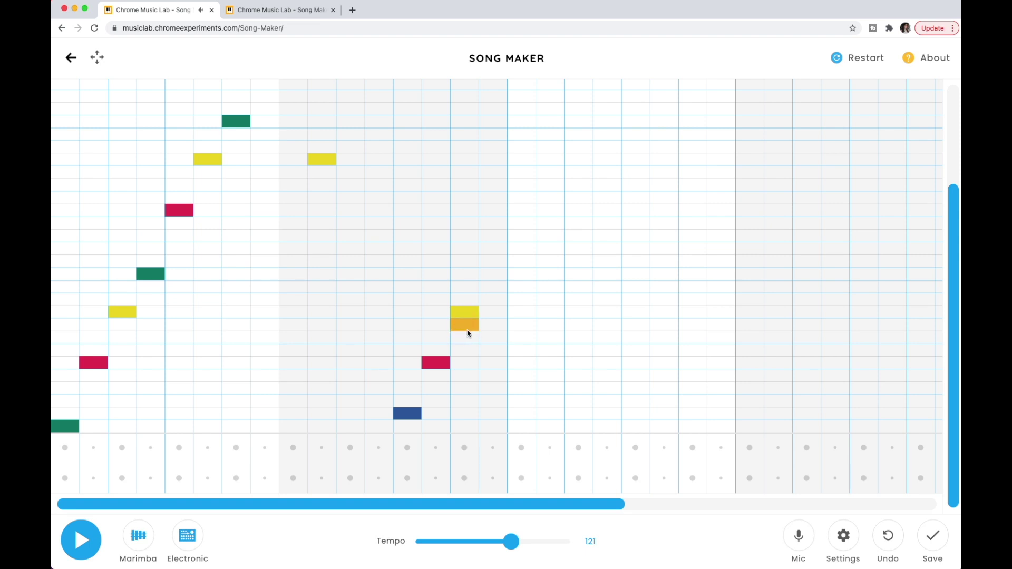
pyautogui.click(472, 340)
pyautogui.click(472, 340)
pyautogui.click(471, 314)
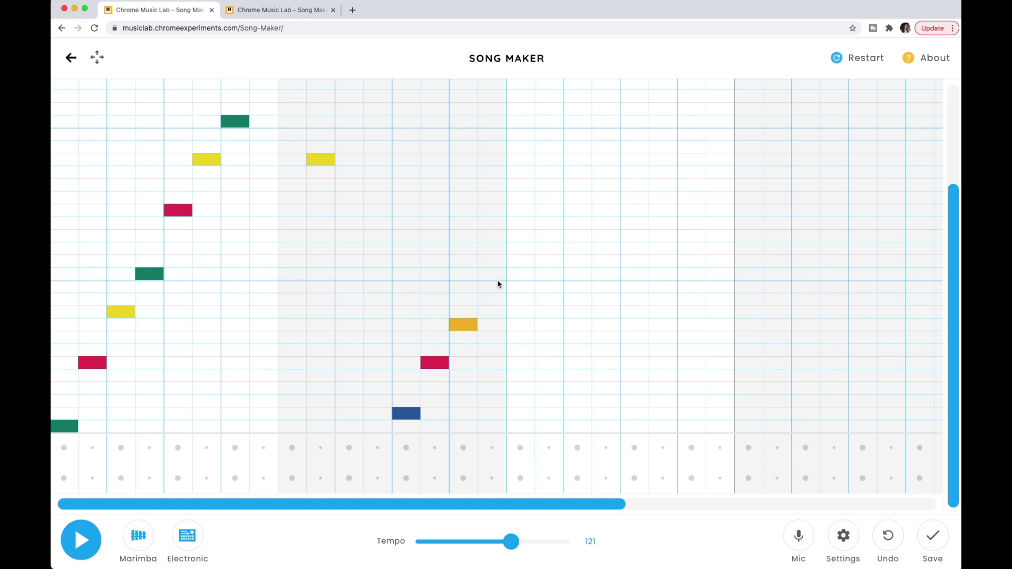
# Continue the run with G-sharp, C and D-sharp in the third bar's first three columns, and play the melody
pyautogui.click(526, 278)
pyautogui.click(551, 212)
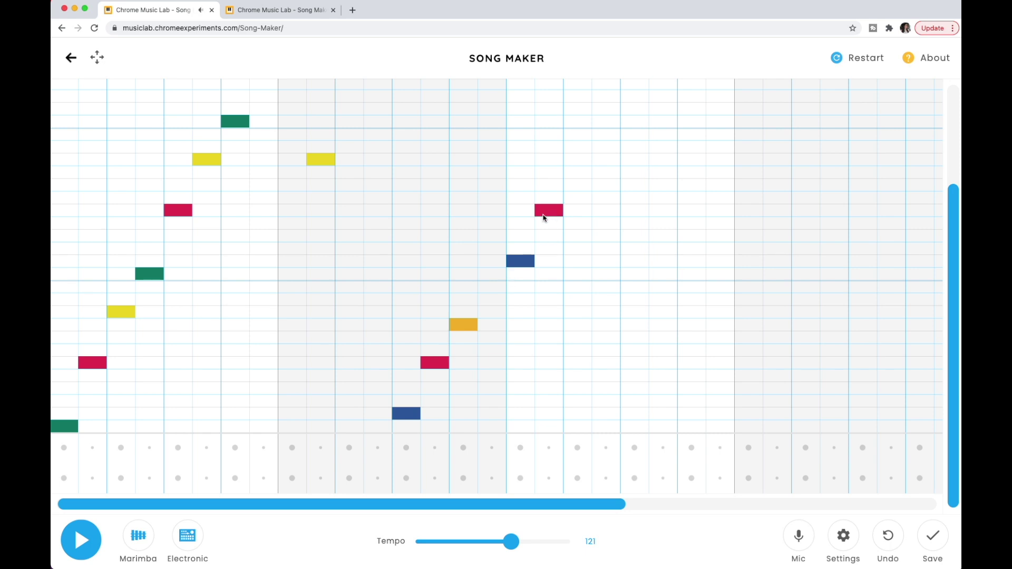
pyautogui.click(565, 176)
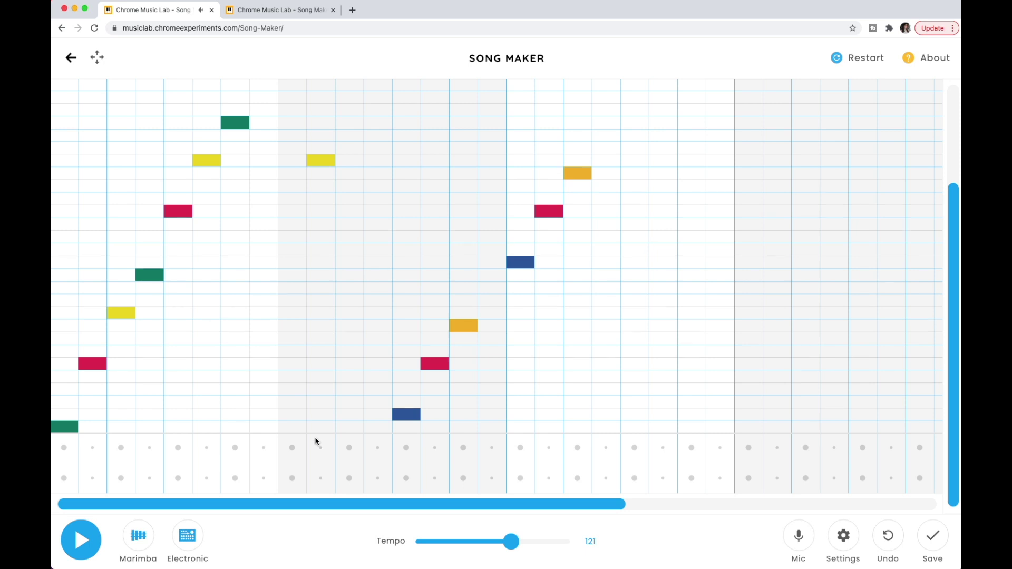
pyautogui.click(72, 540)
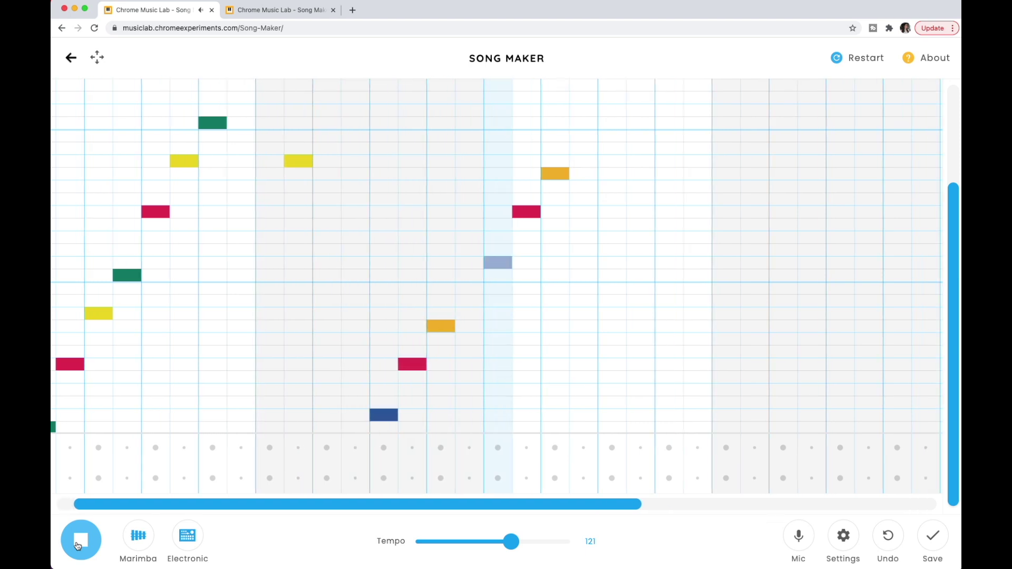
pyautogui.click(78, 544)
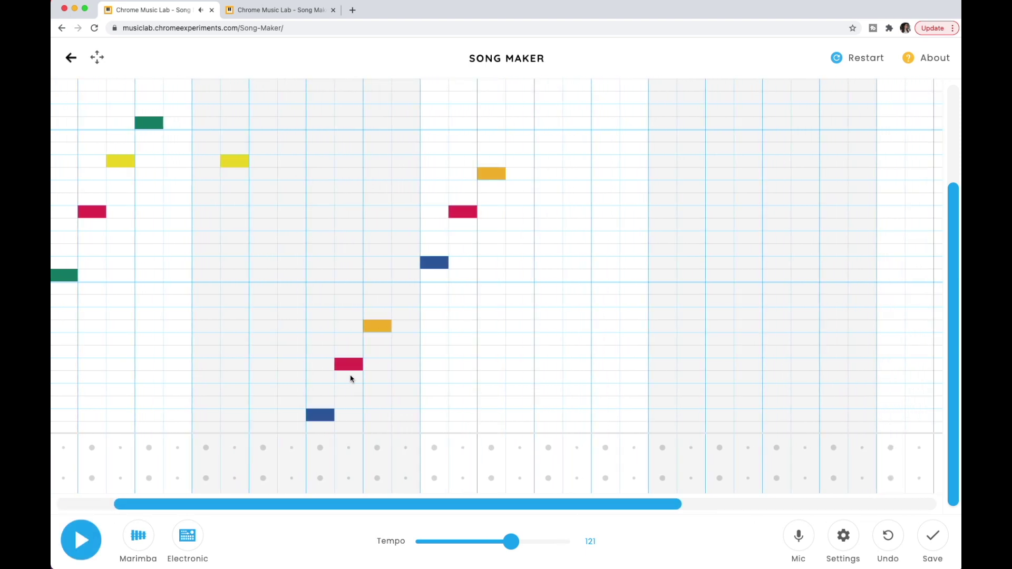
# Shift the upper G-sharp, C and D-sharp one column earlier, so they follow directly from the second bar's seventh column
pyautogui.hscroll(-3, 348, 379)
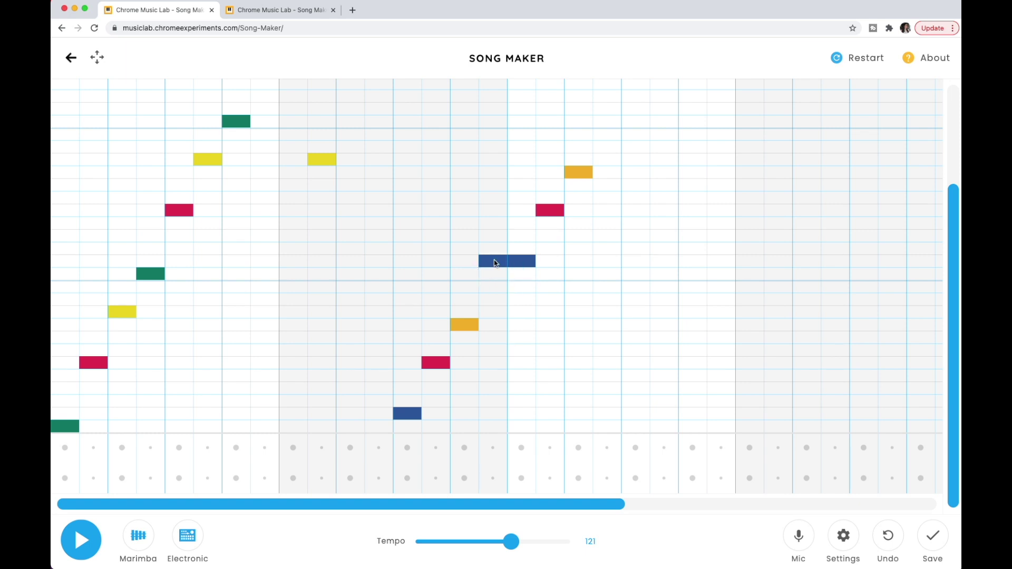
pyautogui.click(517, 264)
pyautogui.click(522, 210)
pyautogui.click(552, 212)
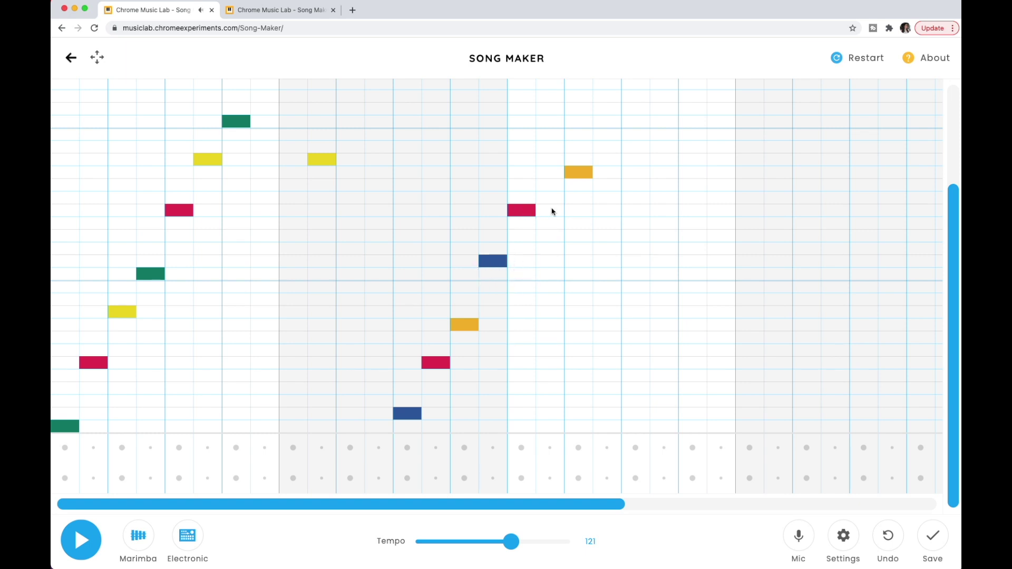
pyautogui.click(551, 174)
pyautogui.click(572, 174)
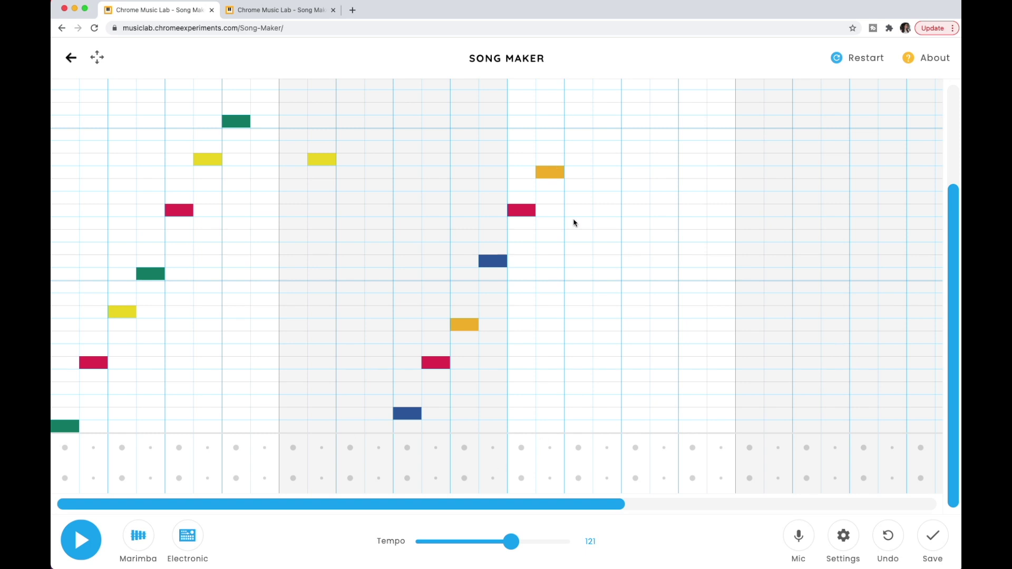
# Play the melody to check the run leading into the third bar, and stop the playback
pyautogui.scroll(1, 393, 308)
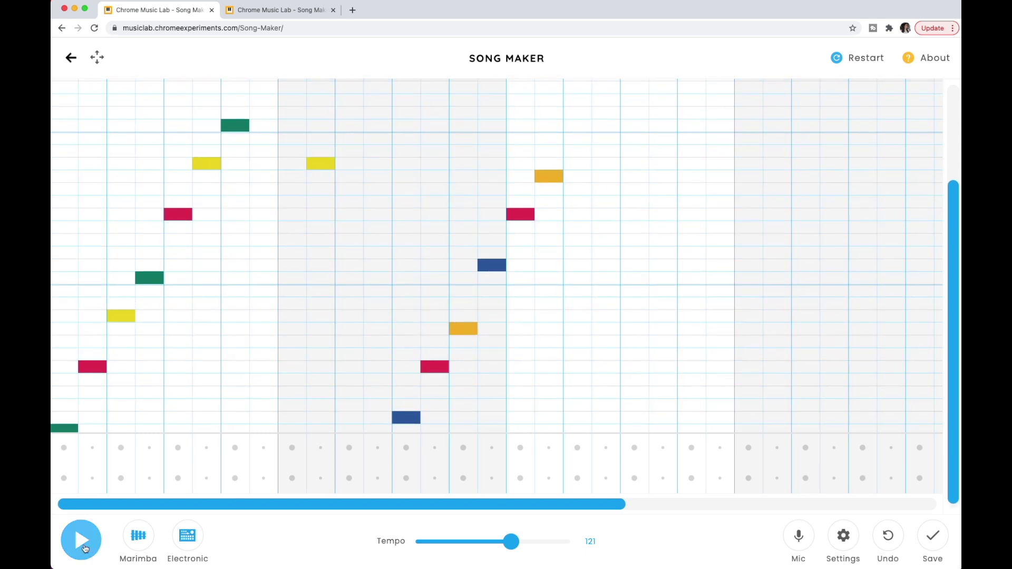
pyautogui.scroll(-1, 211, 398)
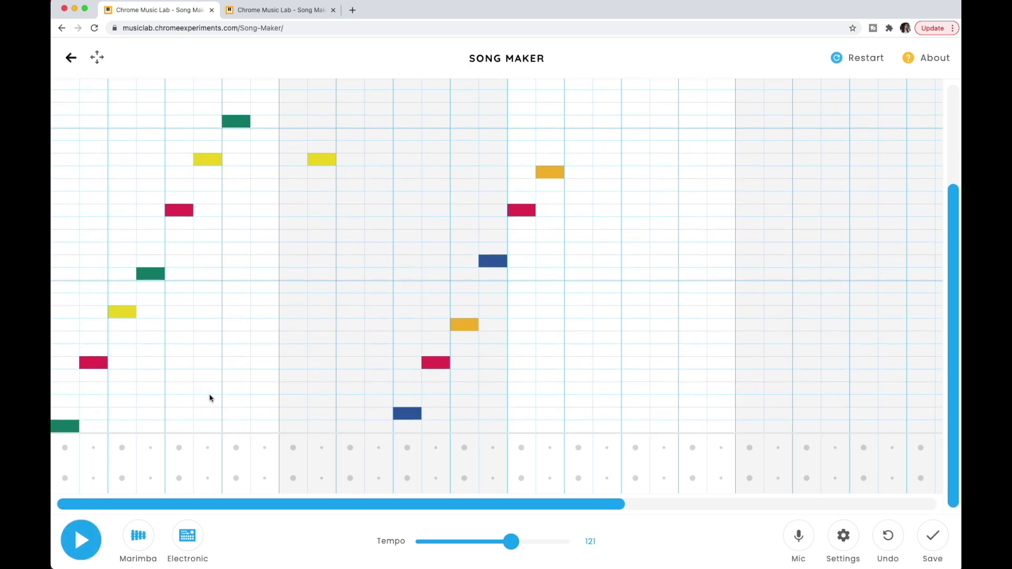
pyautogui.click(83, 543)
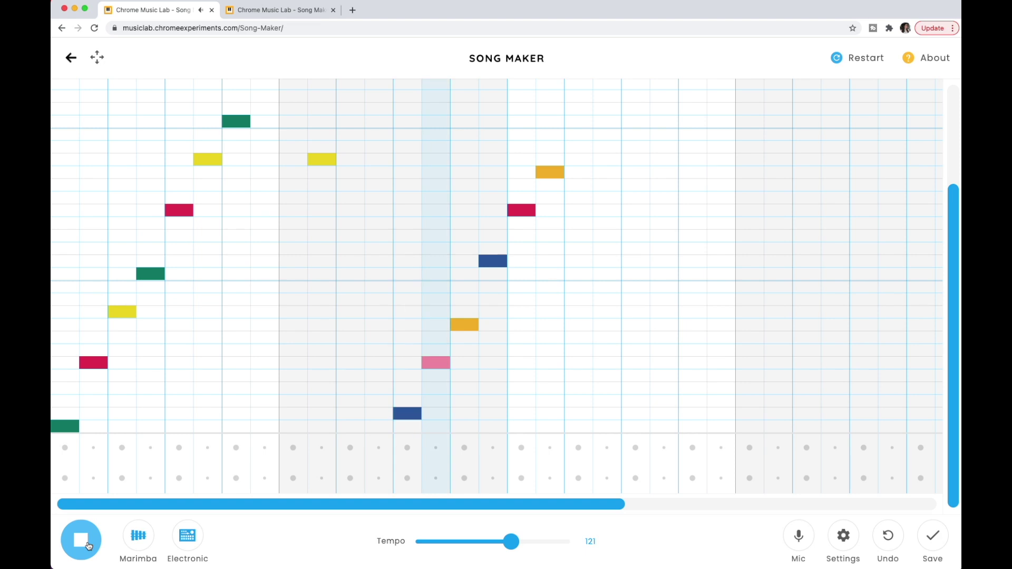
pyautogui.click(84, 542)
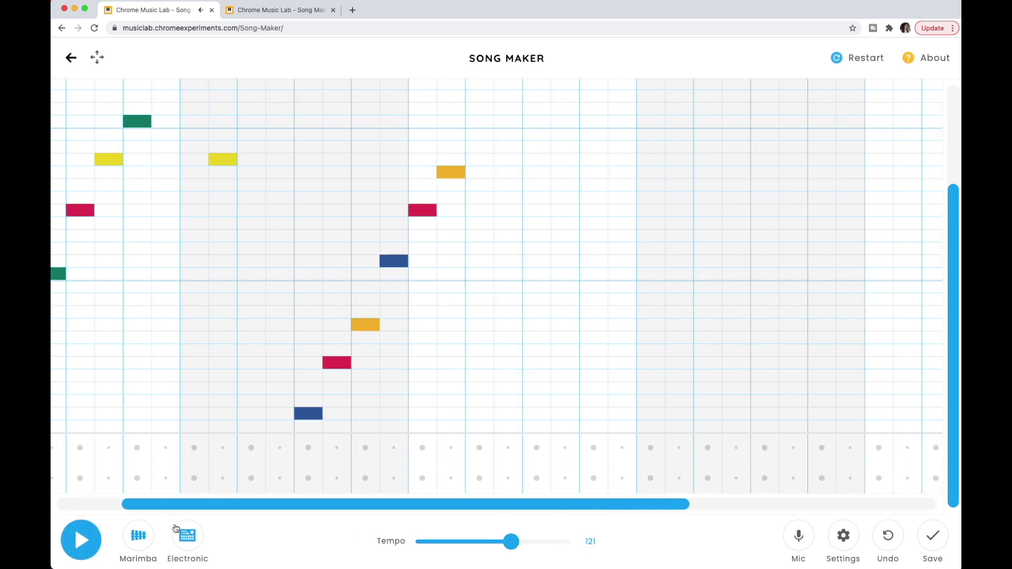
pyautogui.moveTo(177, 513); pyautogui.dragTo(98, 510)
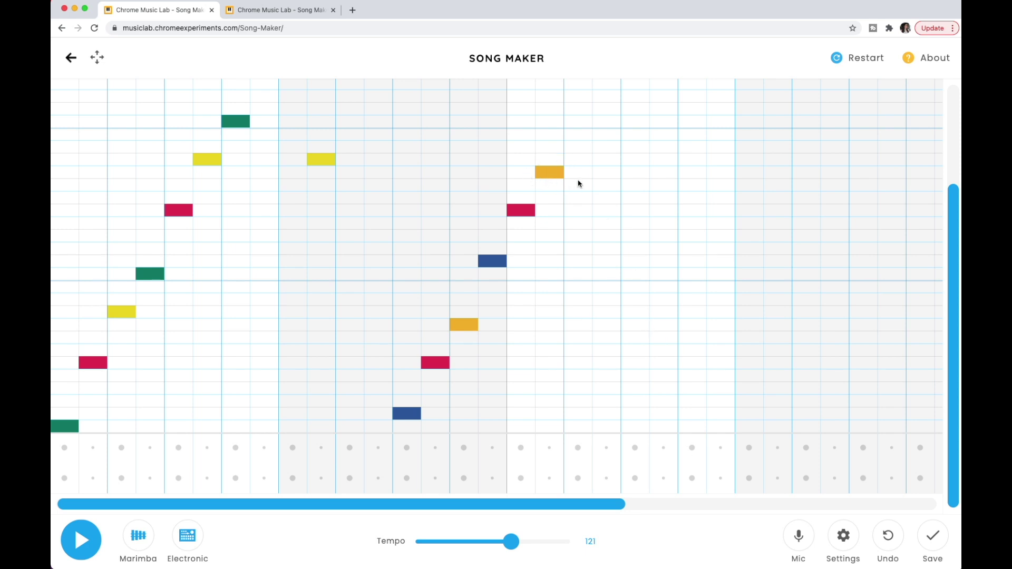
# Add a high blue G-sharp in the third bar's third column and an orange D-sharp in its sixth, and play the melody
pyautogui.click(579, 123)
pyautogui.click(583, 125)
pyautogui.click(668, 177)
pyautogui.click(80, 544)
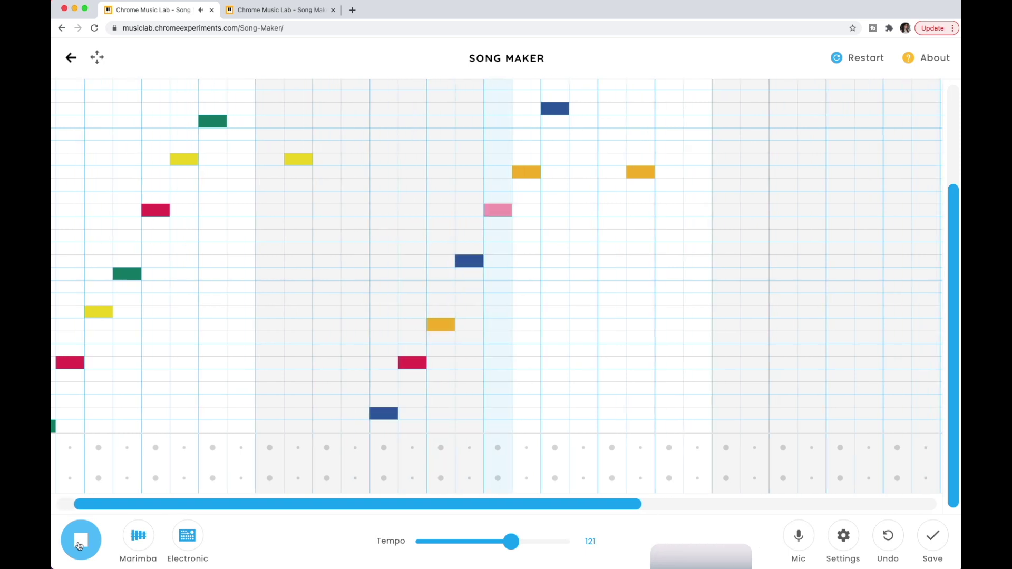
pyautogui.click(79, 546)
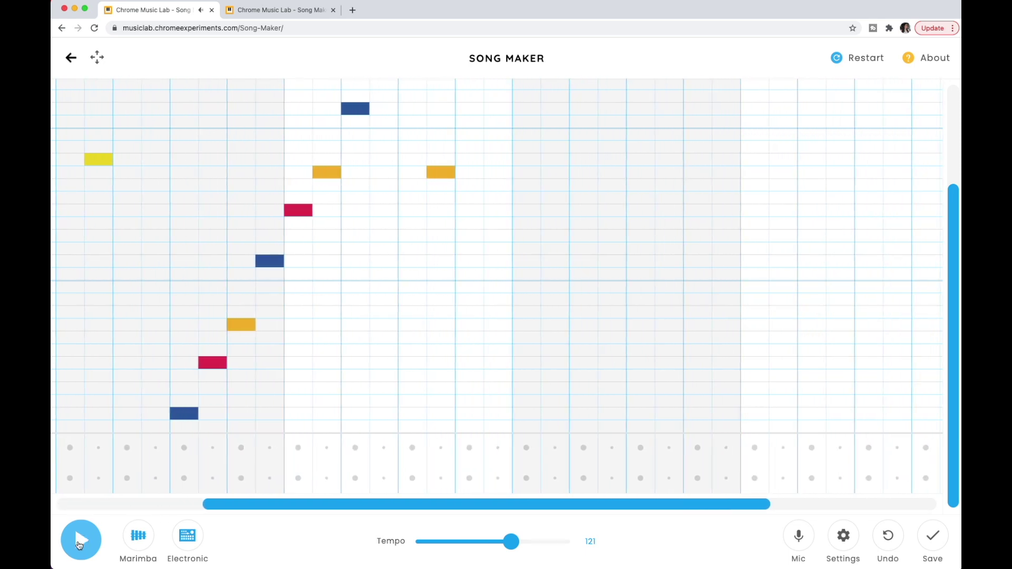
pyautogui.moveTo(739, 503); pyautogui.dragTo(515, 513)
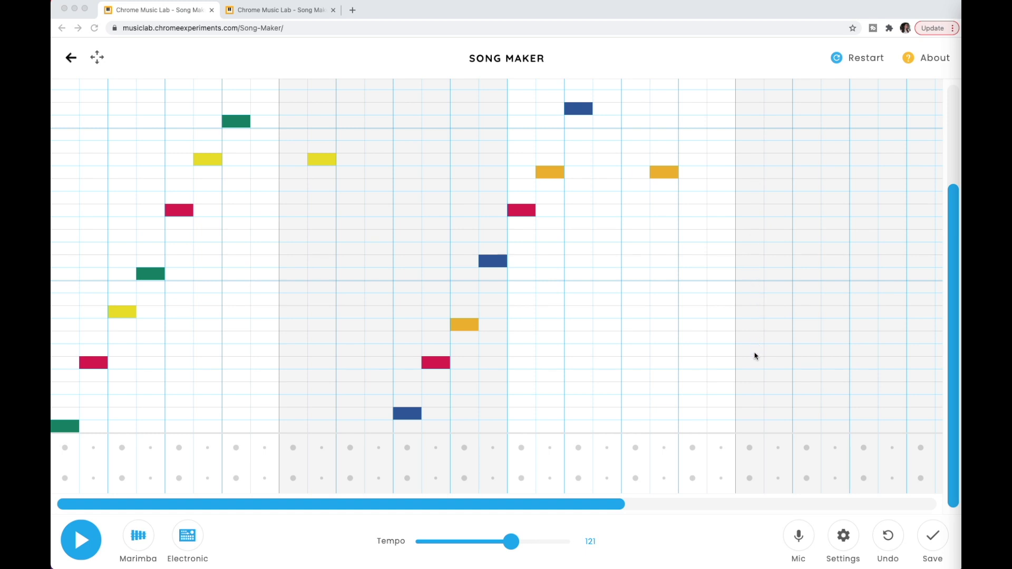
# Place a low purple A-sharp in the fourth bar's first column and clear the stray notes below it
pyautogui.click(752, 431)
pyautogui.click(752, 430)
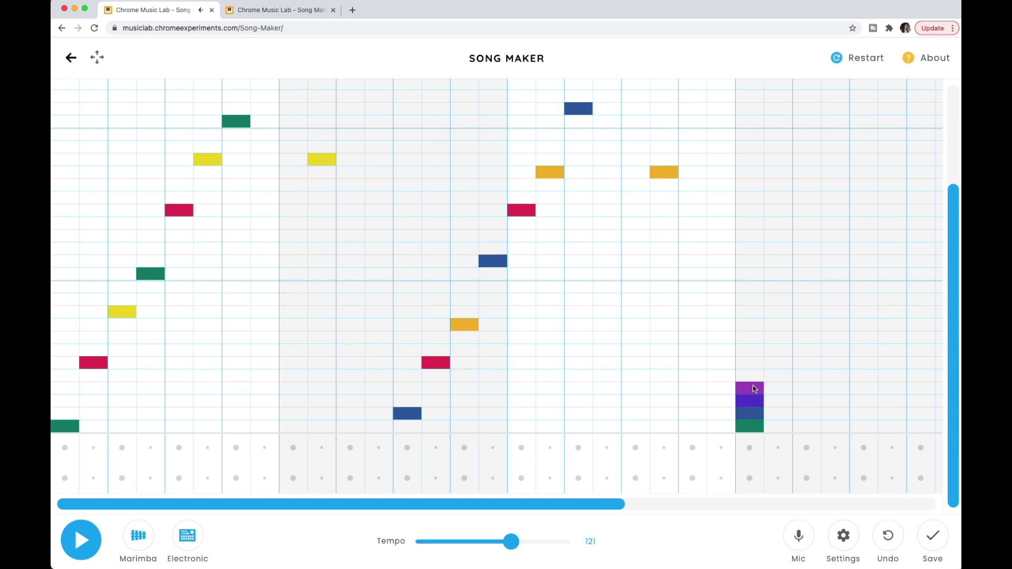
pyautogui.click(753, 430)
pyautogui.click(754, 416)
pyautogui.click(757, 405)
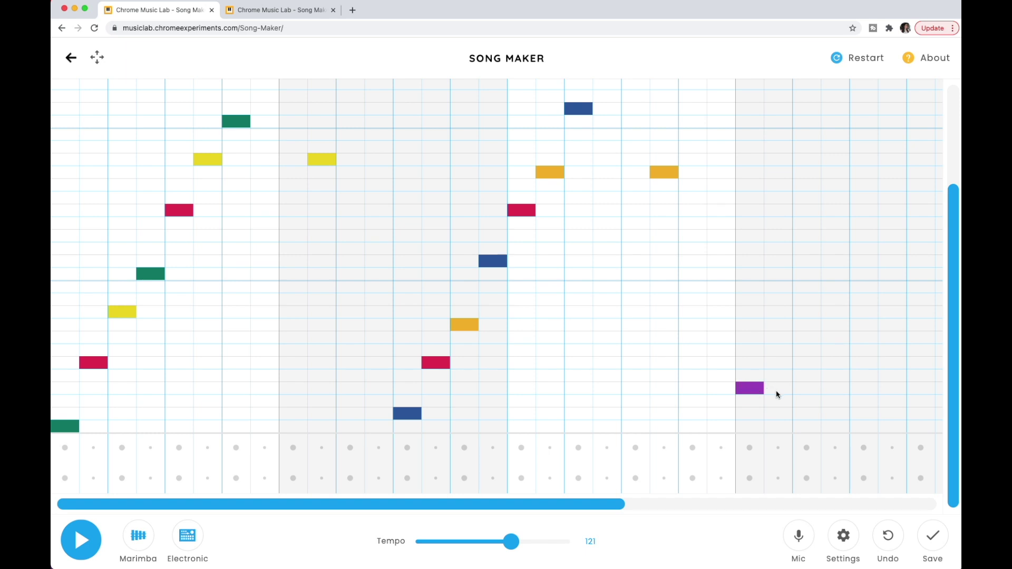
# Continue the fourth bar's ascending run with D, F, A-sharp, D and F in columns two to six
pyautogui.click(783, 338)
pyautogui.click(807, 299)
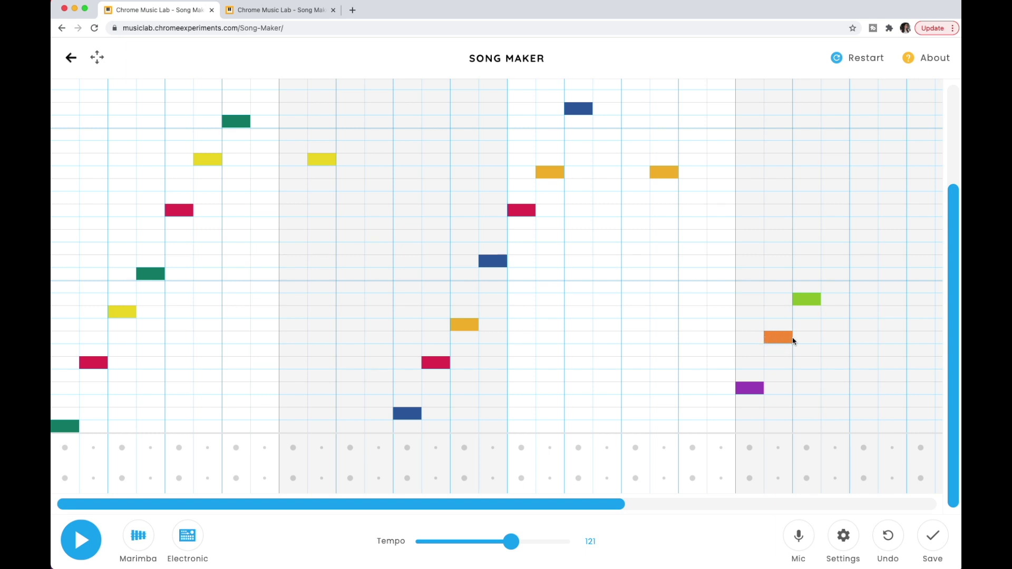
pyautogui.click(776, 325)
pyautogui.click(780, 327)
pyautogui.click(834, 223)
pyautogui.click(835, 232)
pyautogui.moveTo(863, 199); pyautogui.dragTo(860, 191)
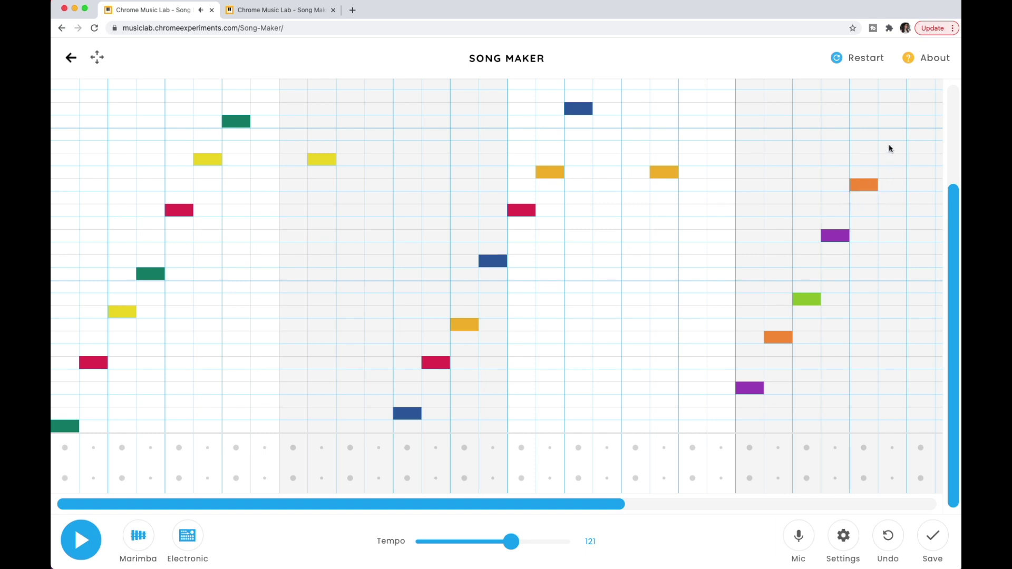
# Add a high A-sharp in the fourth bar's seventh column and repeat it in the fifth bar's columns two to four
pyautogui.moveTo(574, 509); pyautogui.dragTo(766, 506)
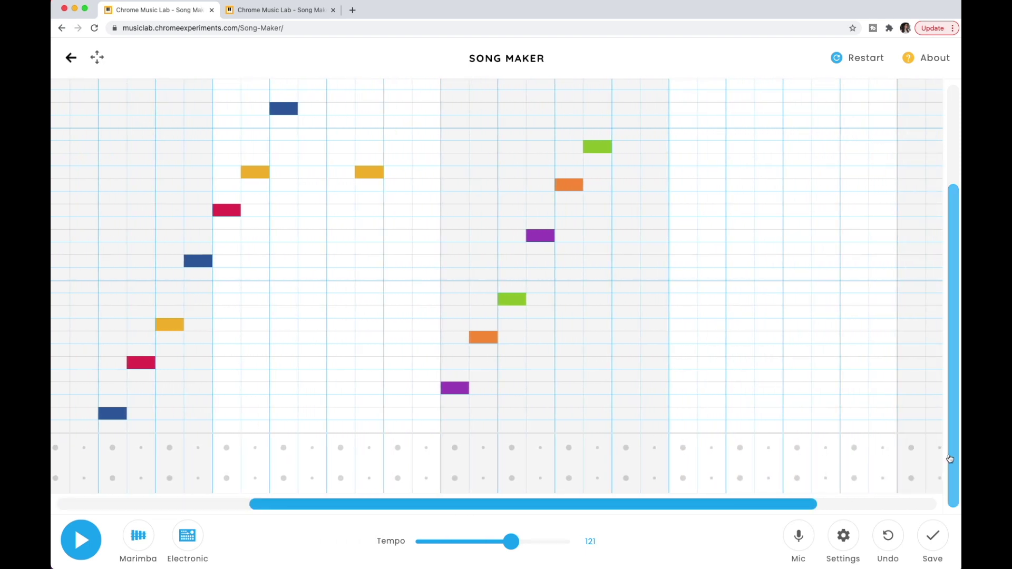
pyautogui.moveTo(955, 459); pyautogui.dragTo(952, 384)
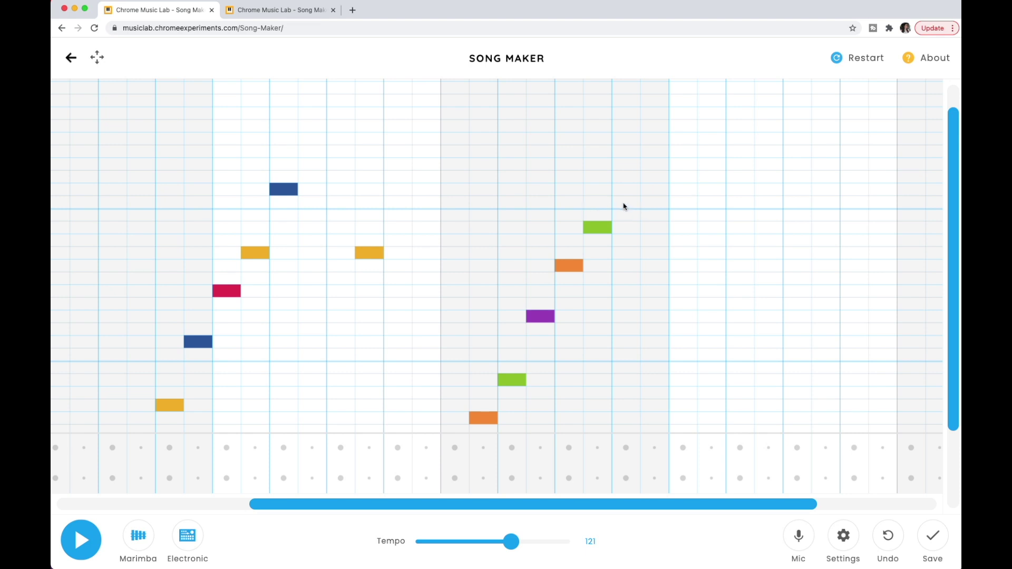
pyautogui.click(627, 164)
pyautogui.click(708, 167)
pyautogui.click(735, 168)
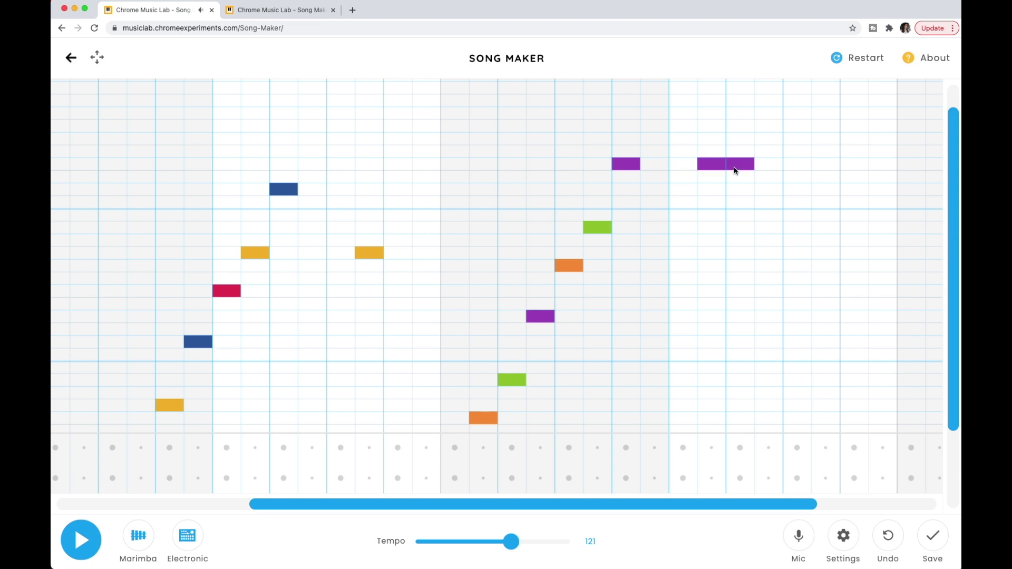
pyautogui.click(769, 165)
# Stack a closing chord of two Cs, two Es and a G in the fifth bar's fifth column
pyautogui.moveTo(777, 511); pyautogui.dragTo(827, 511)
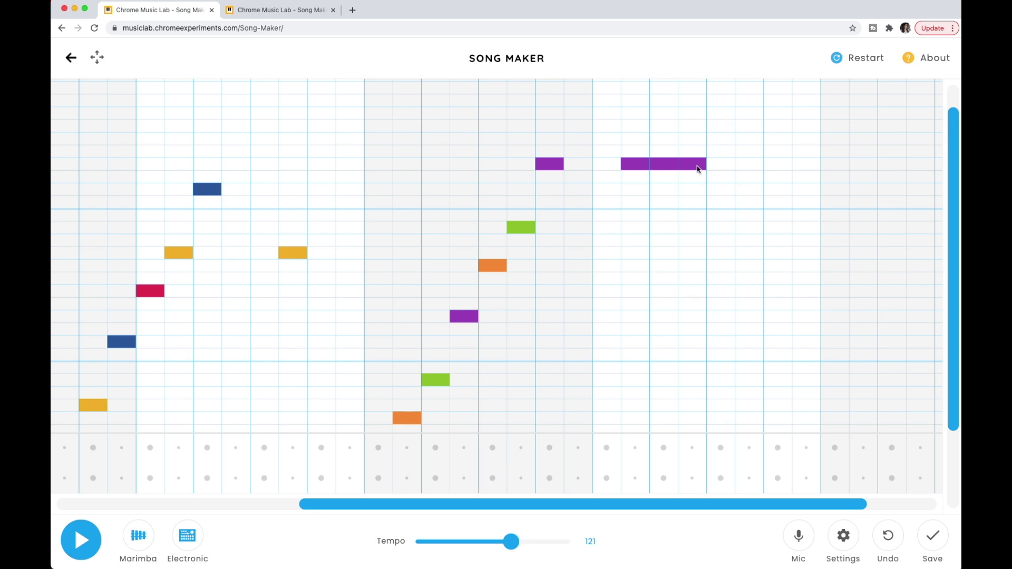
pyautogui.click(724, 140)
pyautogui.scroll(2, 902, 183)
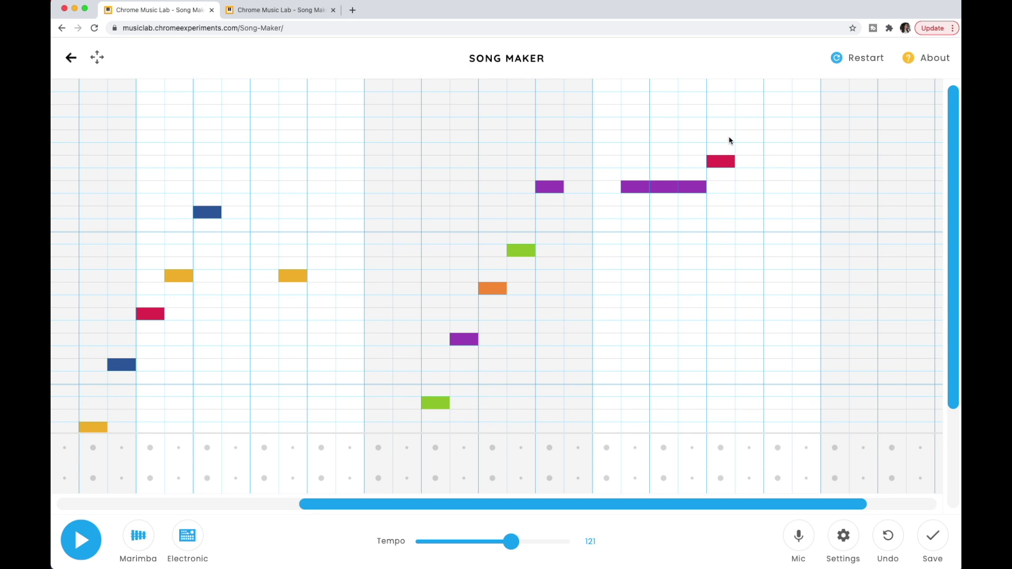
pyautogui.click(726, 113)
pyautogui.click(723, 228)
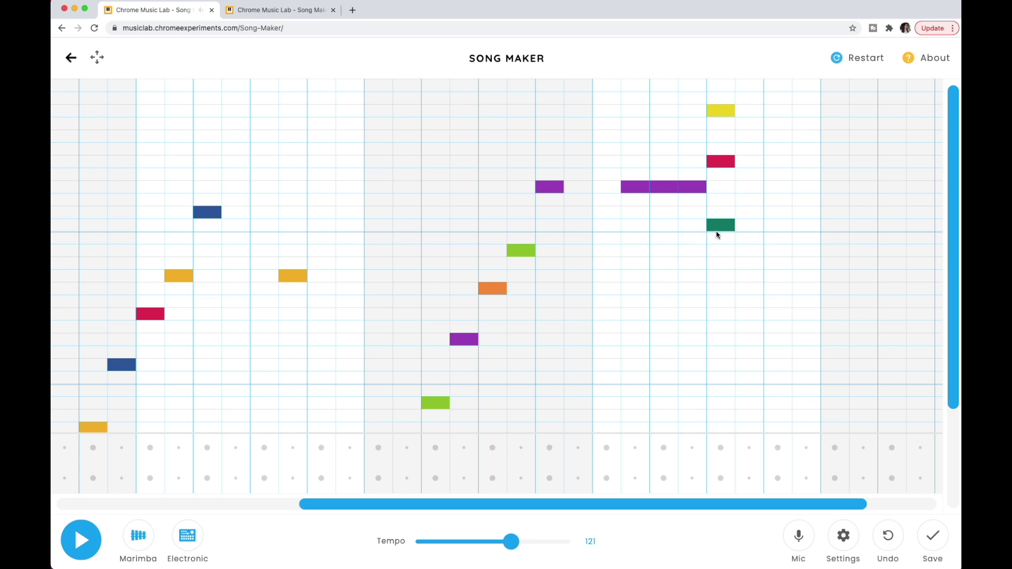
pyautogui.click(723, 267)
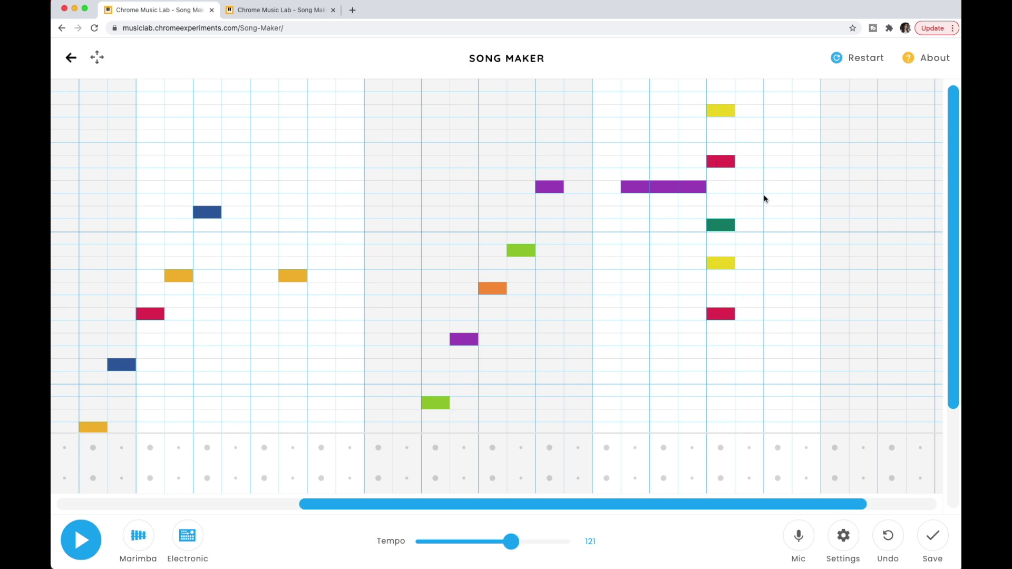
# Review the finished note pattern from the closing chord back to the first bar, and play the whole melody
pyautogui.hscroll(1, 753, 236)
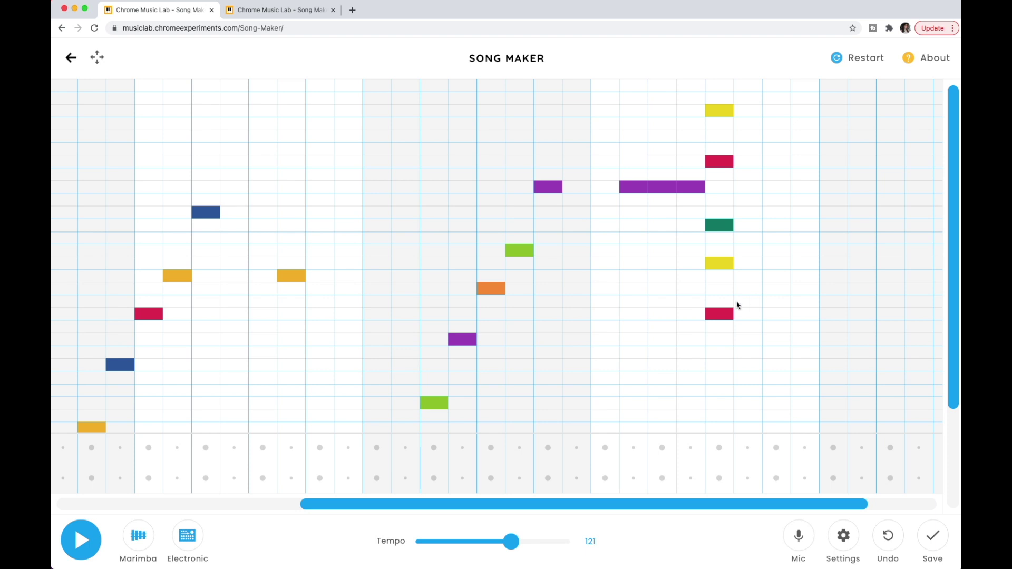
pyautogui.hscroll(1, 727, 311)
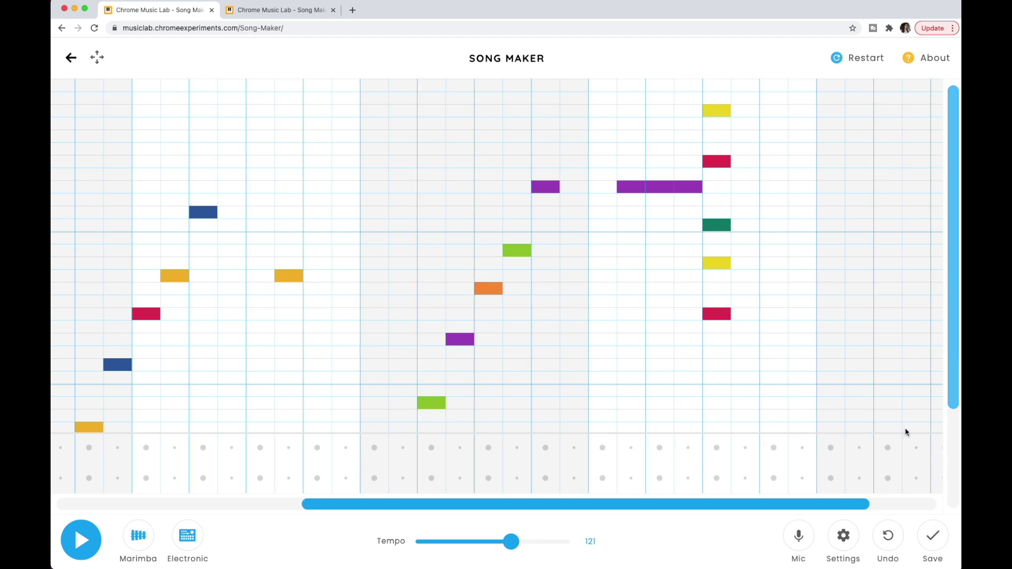
pyautogui.hscroll(-1, 905, 480)
pyautogui.moveTo(848, 506); pyautogui.dragTo(560, 505)
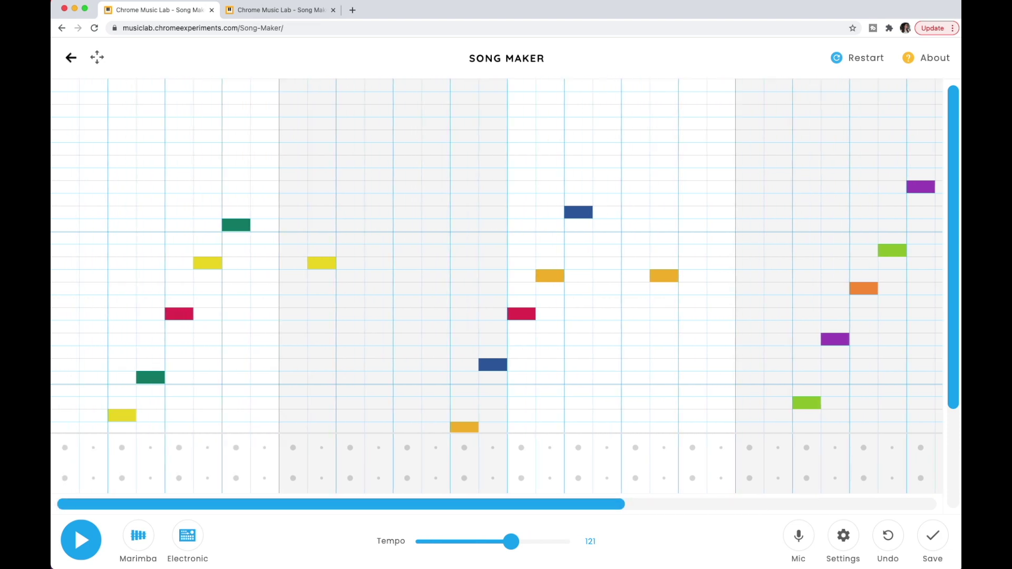
pyautogui.moveTo(952, 373); pyautogui.dragTo(941, 502)
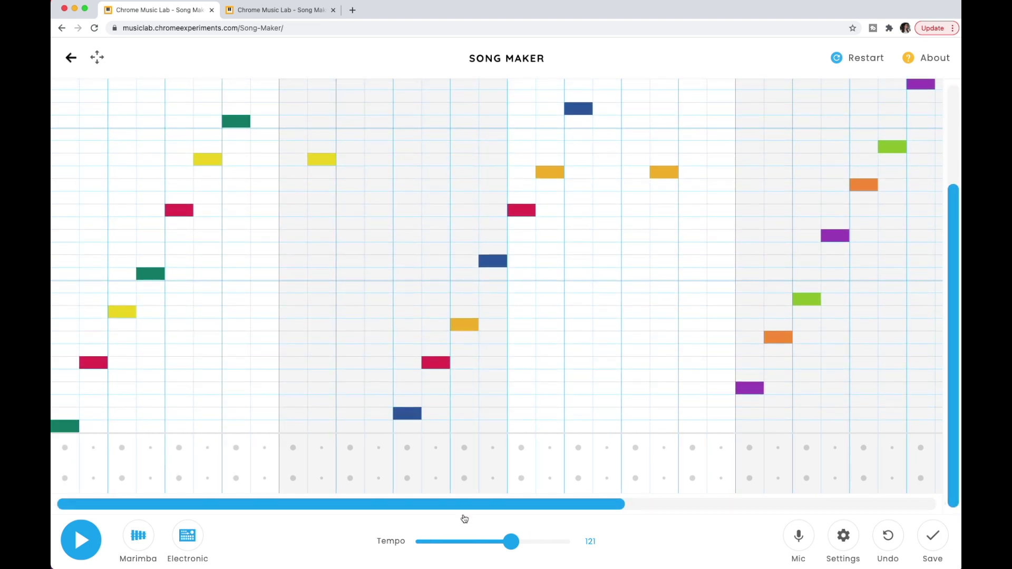
pyautogui.click(80, 545)
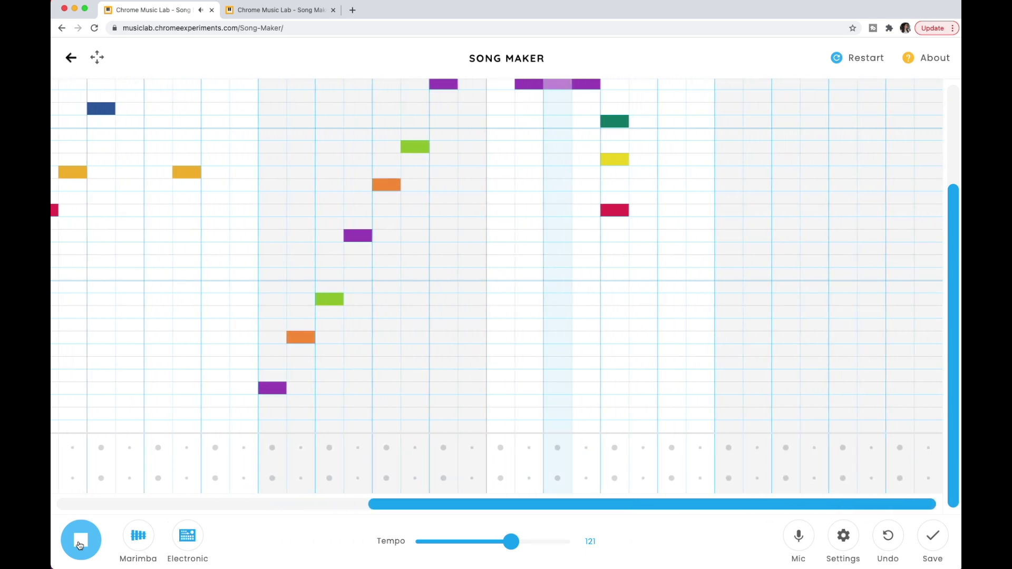
# Add a low chord of E, C and G in the fifth bar's eighth column
pyautogui.click(80, 545)
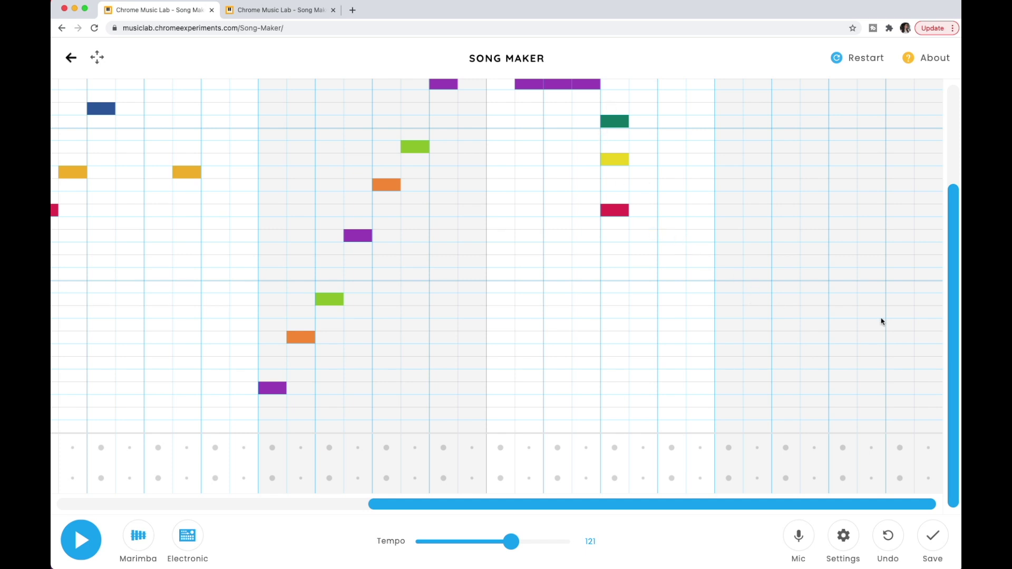
pyautogui.moveTo(947, 242); pyautogui.dragTo(689, 140)
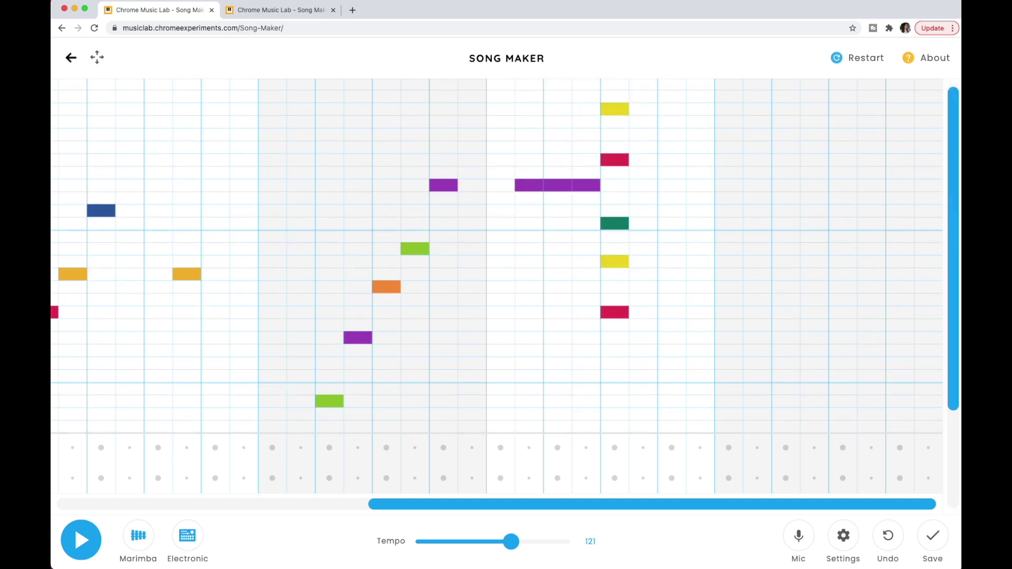
pyautogui.moveTo(948, 190); pyautogui.dragTo(950, 299)
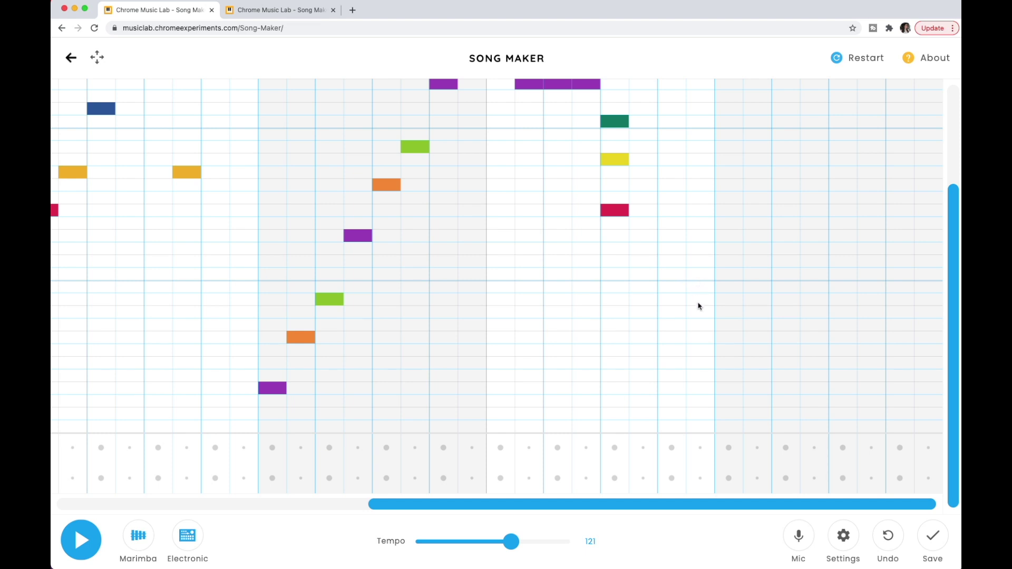
pyautogui.click(700, 323)
pyautogui.scroll(1, 700, 326)
pyautogui.click(700, 324)
pyautogui.click(703, 336)
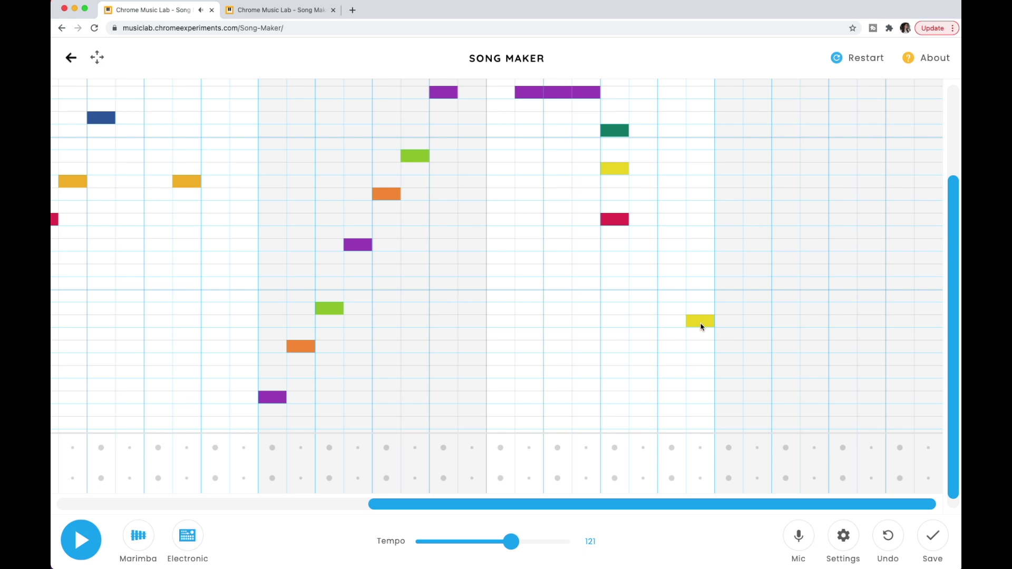
pyautogui.click(706, 375)
pyautogui.scroll(1, 701, 380)
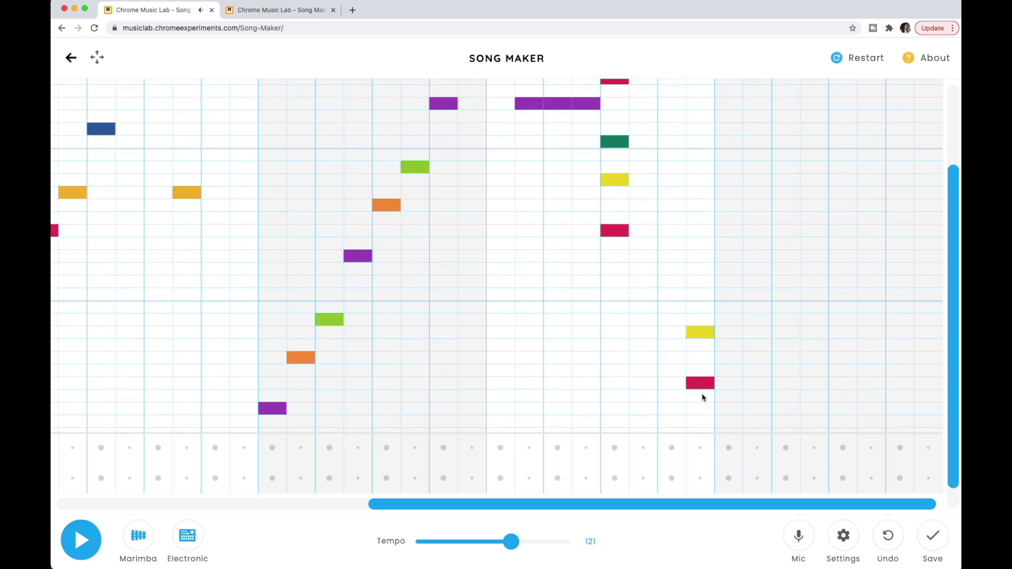
pyautogui.scroll(-2, 707, 406)
pyautogui.click(701, 428)
pyautogui.scroll(1, 745, 449)
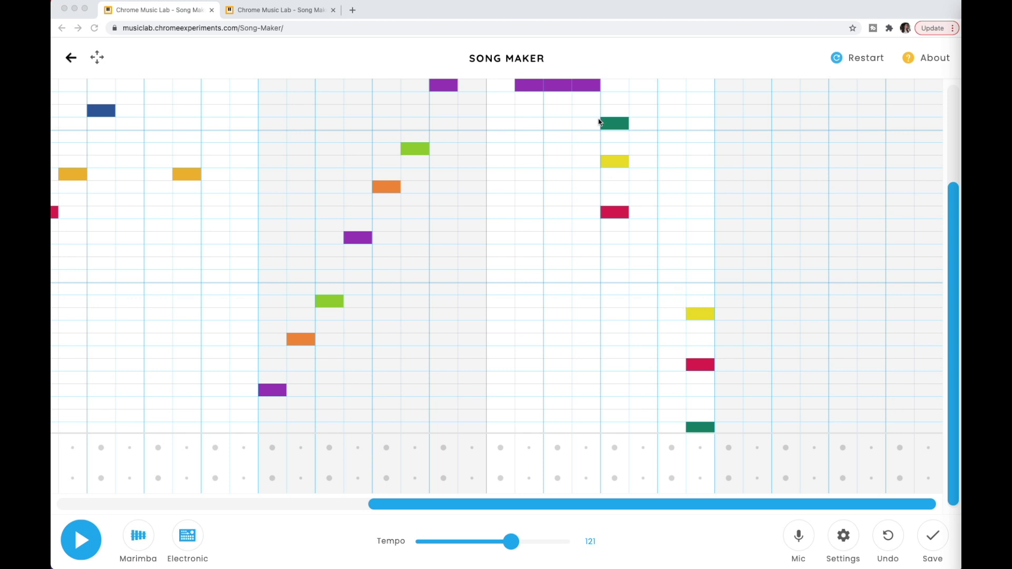
# Extend the low E, C and G across the first three columns of the sixth bar
pyautogui.moveTo(705, 313); pyautogui.dragTo(780, 320)
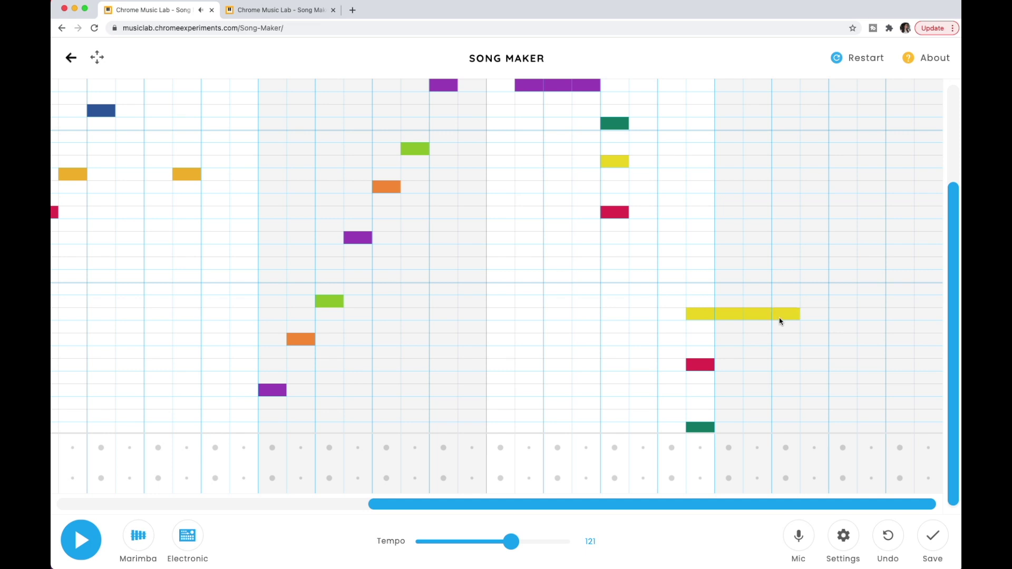
pyautogui.scroll(1, 765, 342)
pyautogui.moveTo(707, 370); pyautogui.dragTo(789, 374)
pyautogui.scroll(3, 789, 373)
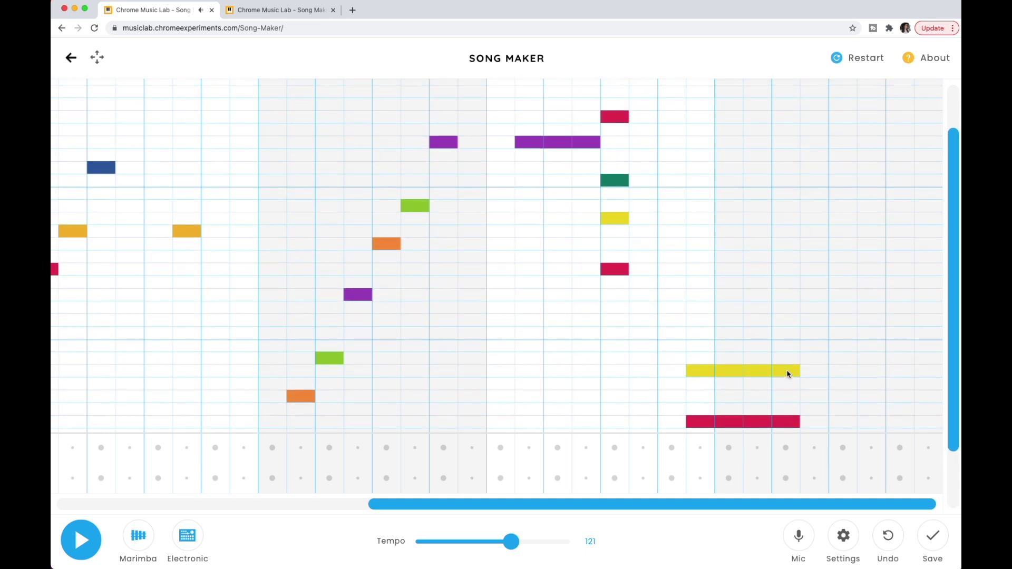
pyautogui.scroll(-4, 790, 373)
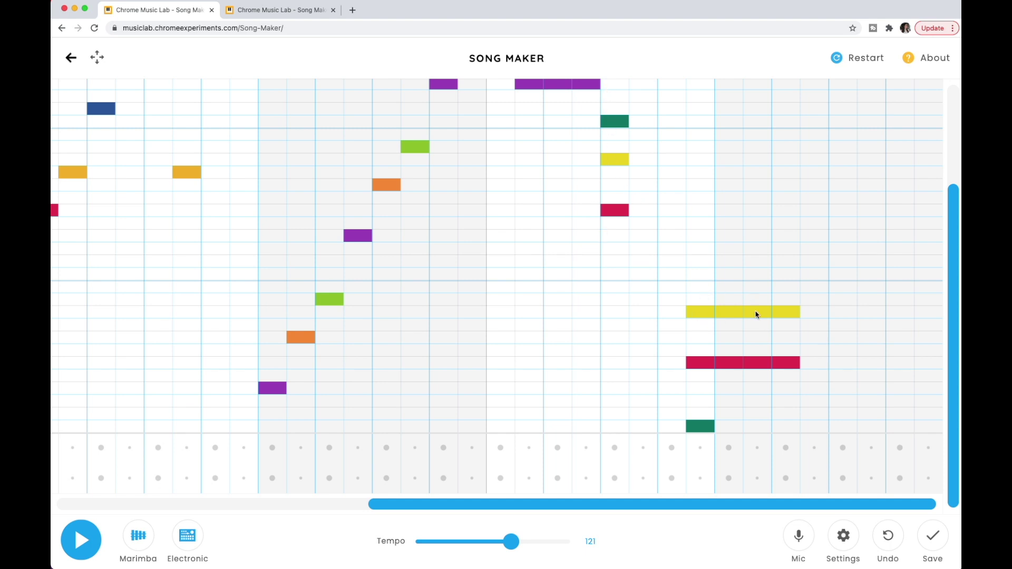
pyautogui.moveTo(730, 425); pyautogui.dragTo(784, 434)
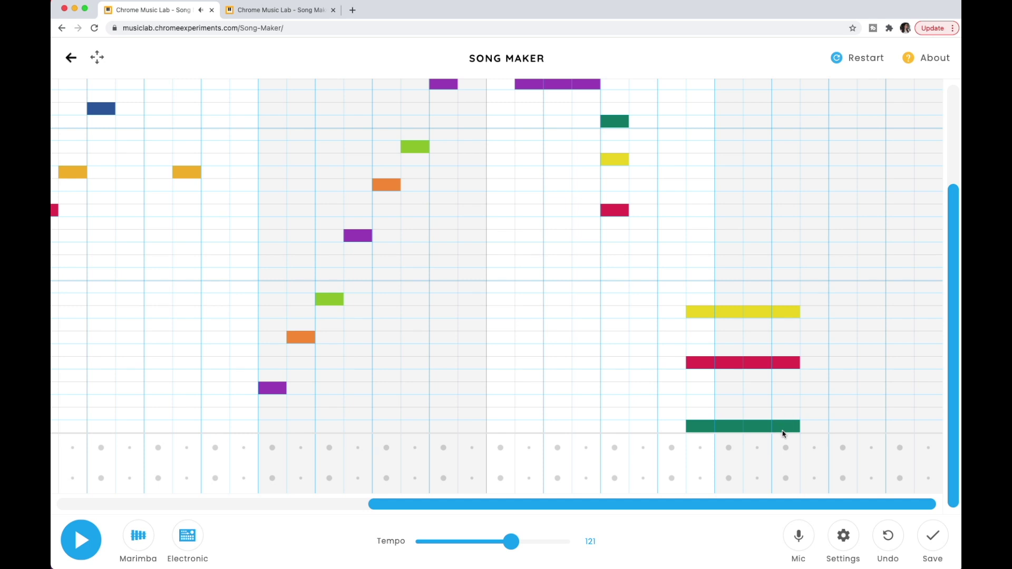
# Play the song from the first bar through the sustained low chord
pyautogui.moveTo(749, 508); pyautogui.dragTo(375, 527)
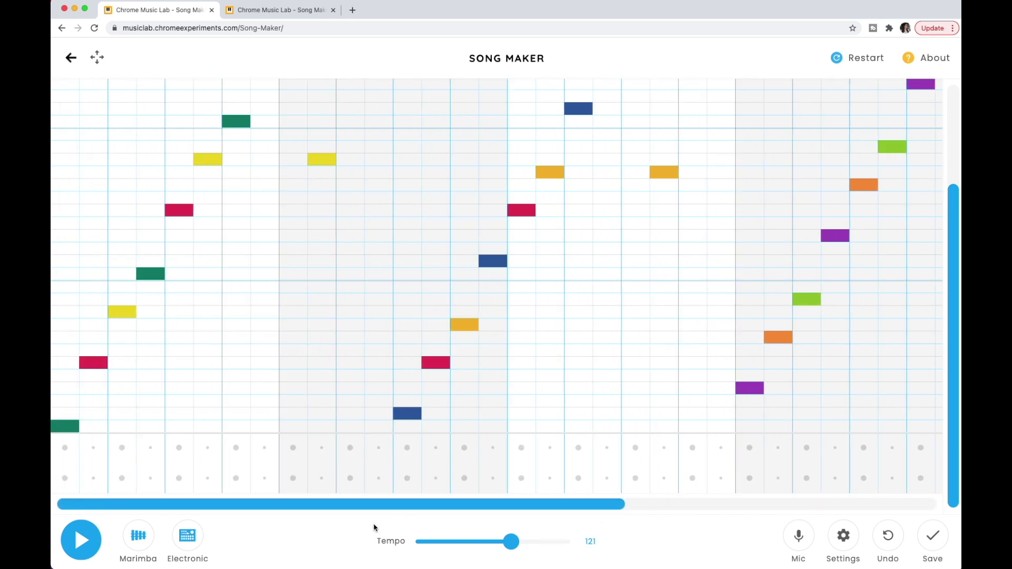
pyautogui.click(86, 545)
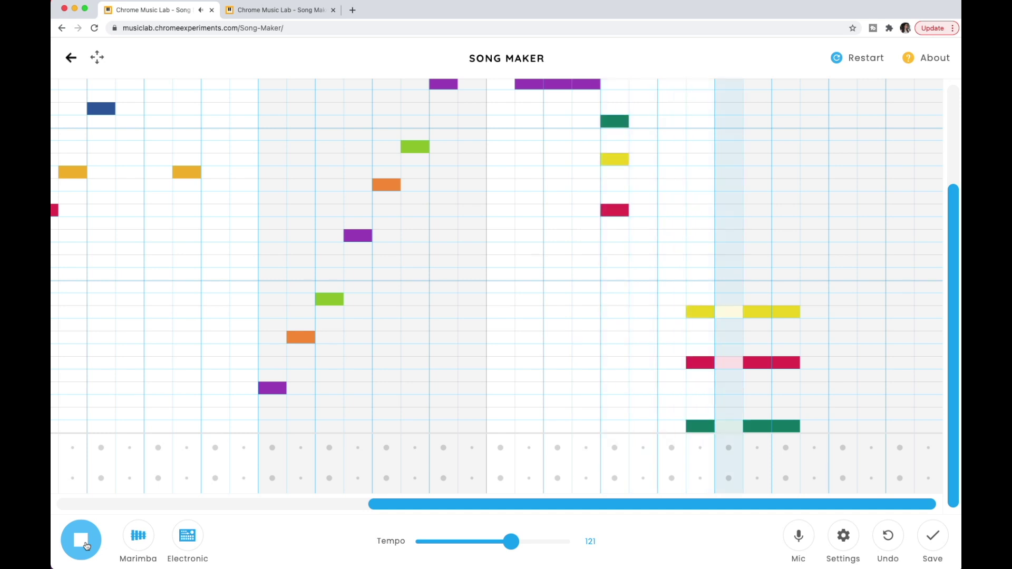
pyautogui.click(85, 543)
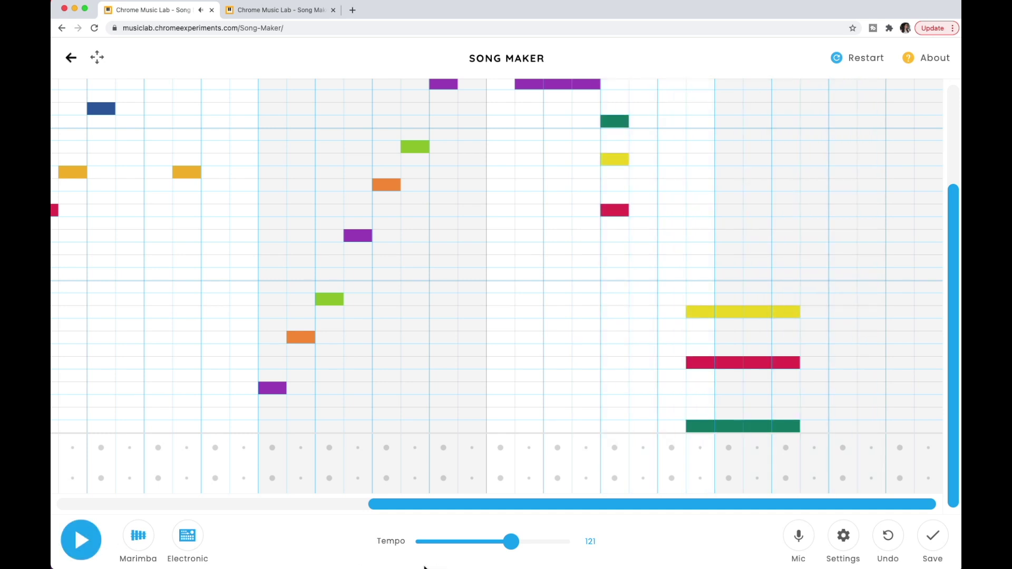
# Try a D-sharp directly below the lower E in the fifth bar's stacked chord and remove it again
pyautogui.moveTo(958, 412); pyautogui.dragTo(955, 296)
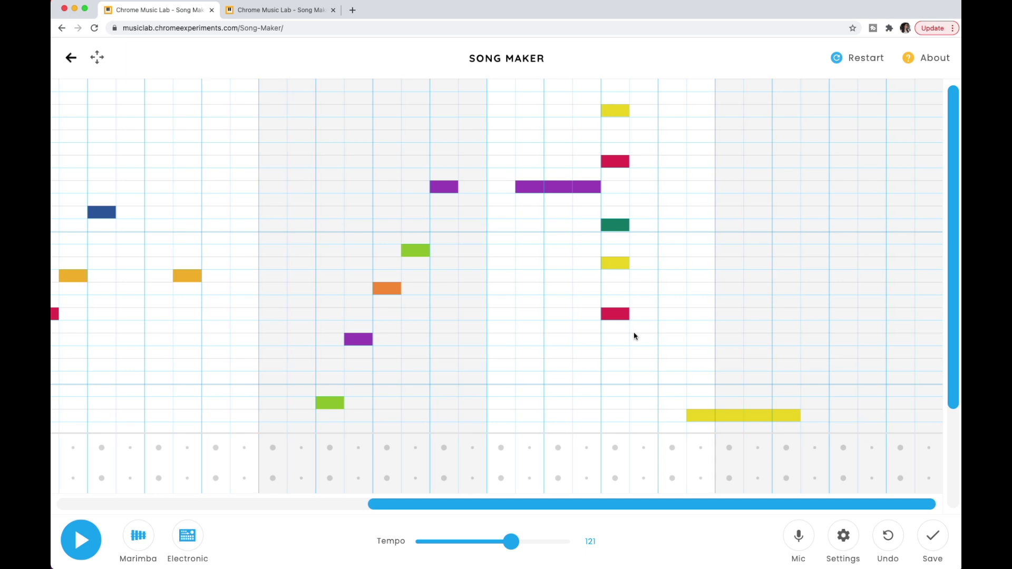
pyautogui.scroll(-2, 632, 322)
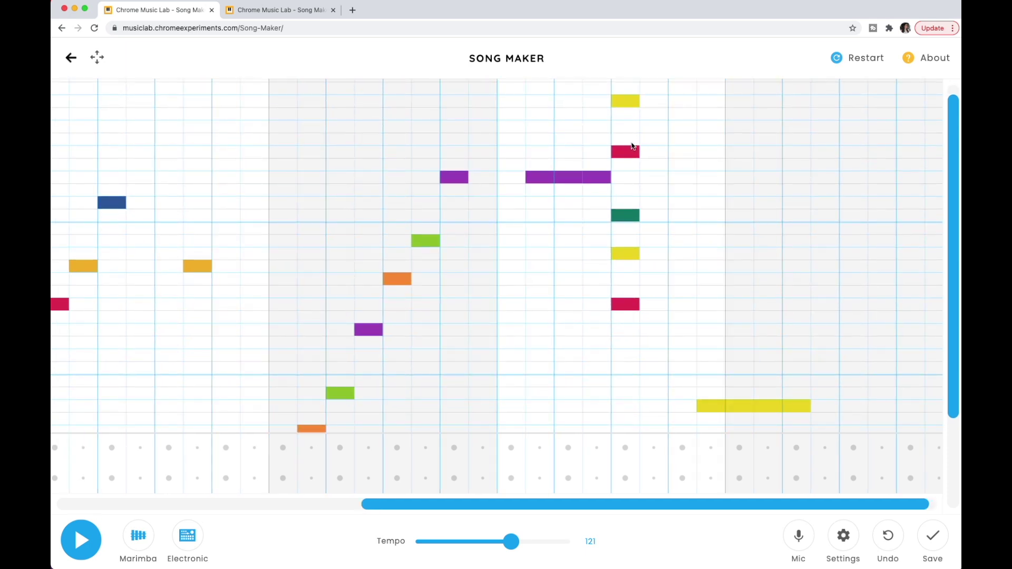
pyautogui.scroll(1, 626, 221)
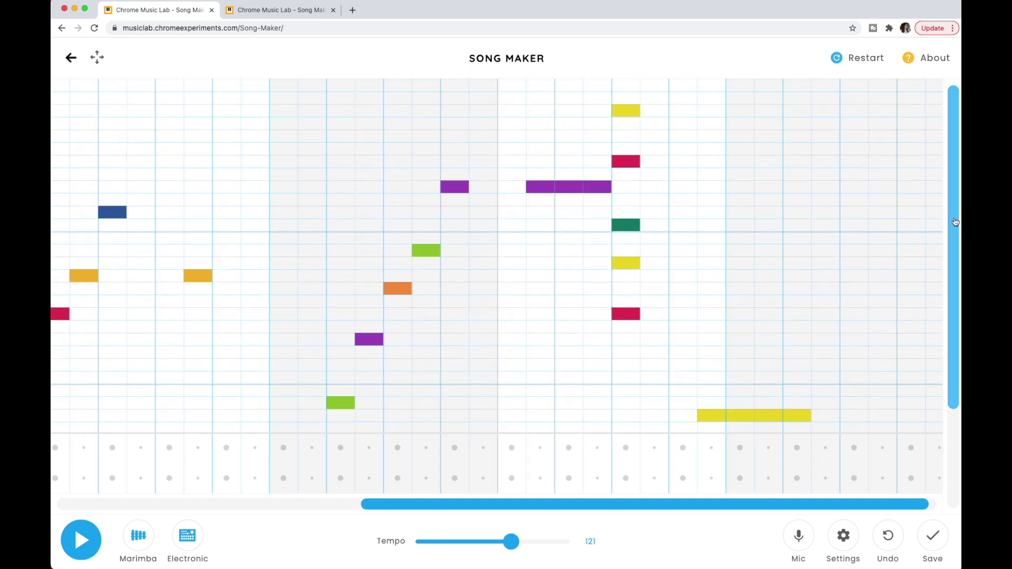
pyautogui.click(625, 275)
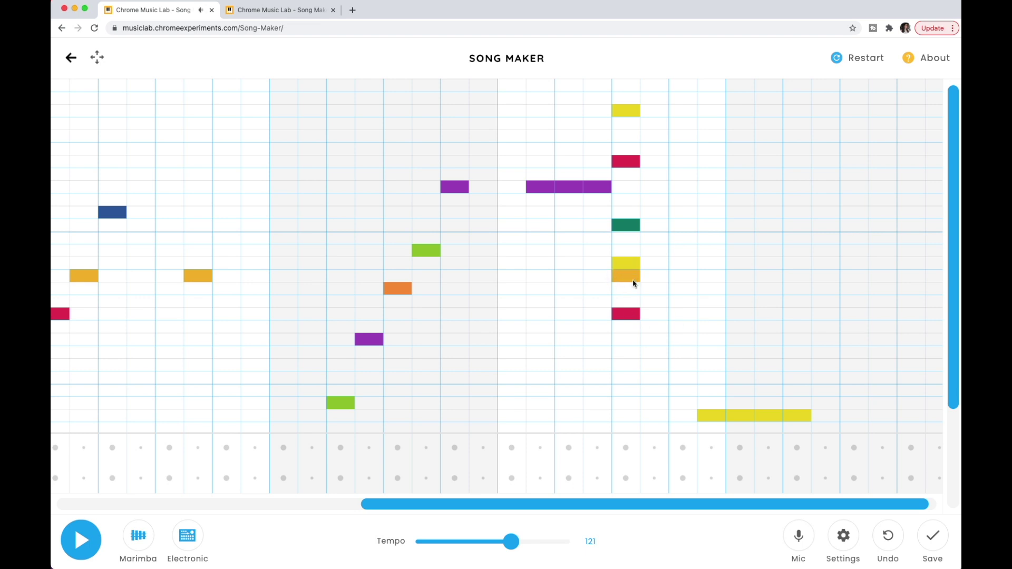
pyautogui.moveTo(631, 273); pyautogui.dragTo(632, 244)
pyautogui.scroll(-5, 906, 323)
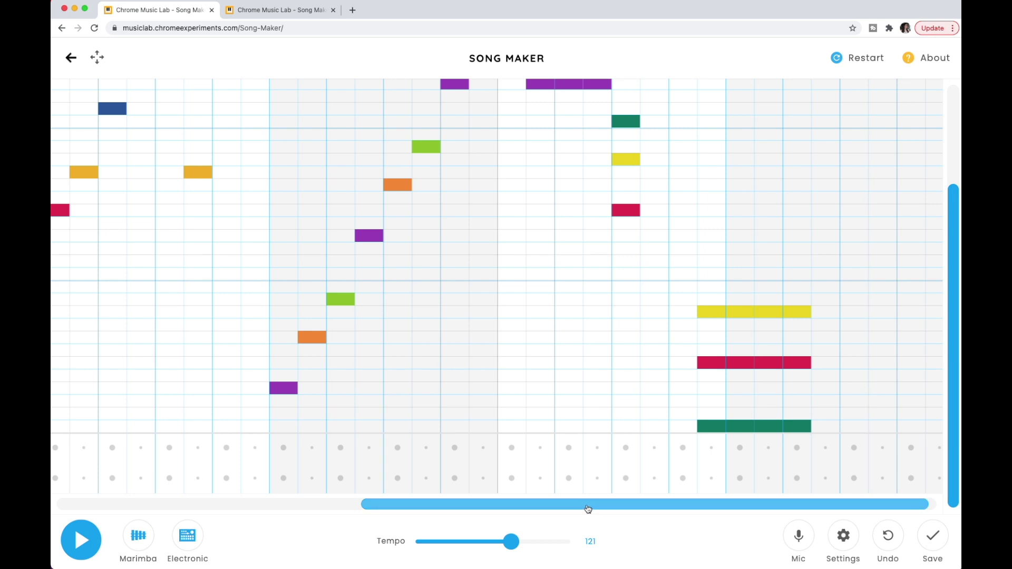
# Set the tempo to 200 and play the whole song
pyautogui.moveTo(509, 543); pyautogui.dragTo(550, 550)
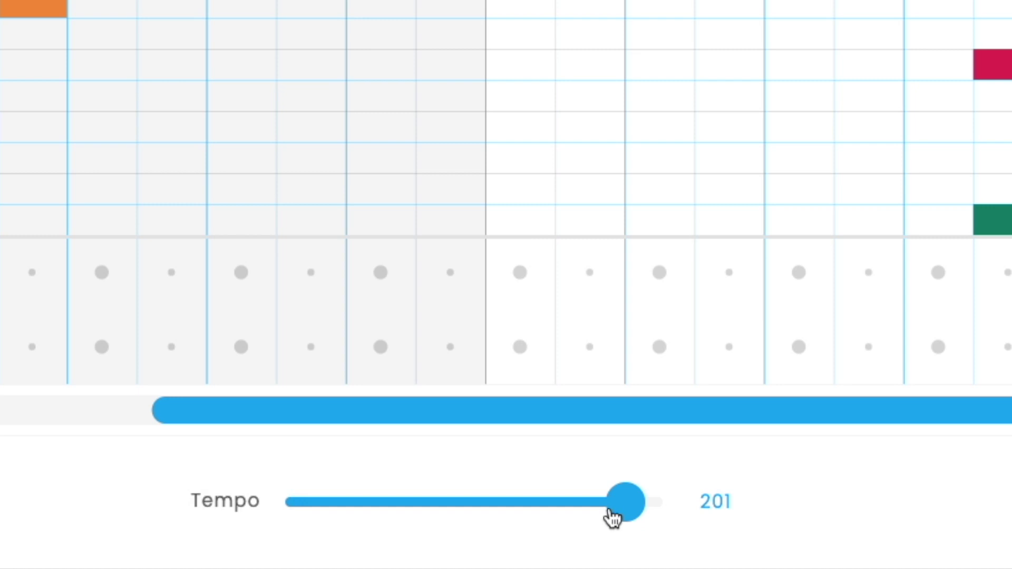
pyautogui.moveTo(642, 501); pyautogui.dragTo(617, 516)
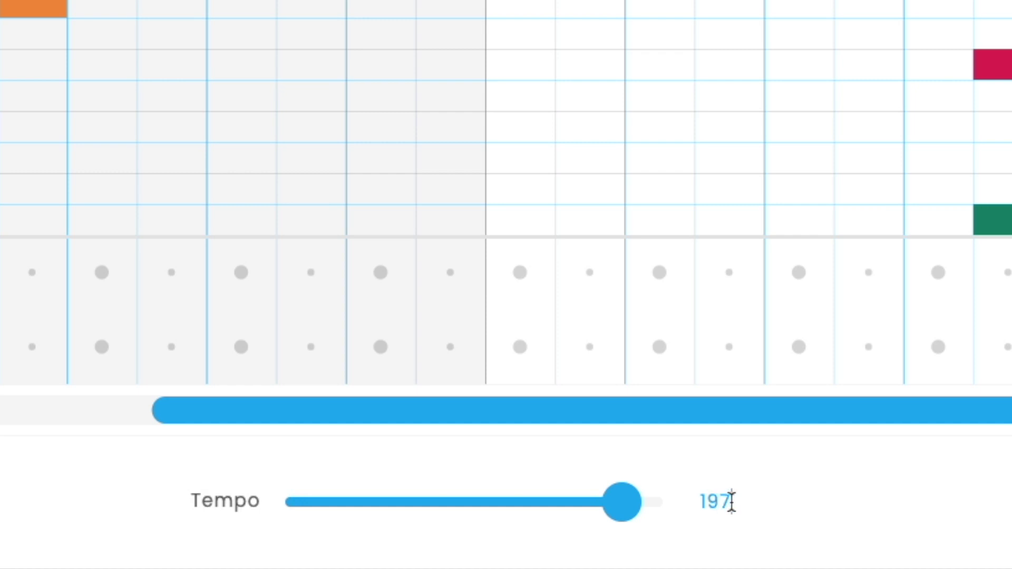
pyautogui.moveTo(734, 502); pyautogui.dragTo(696, 511)
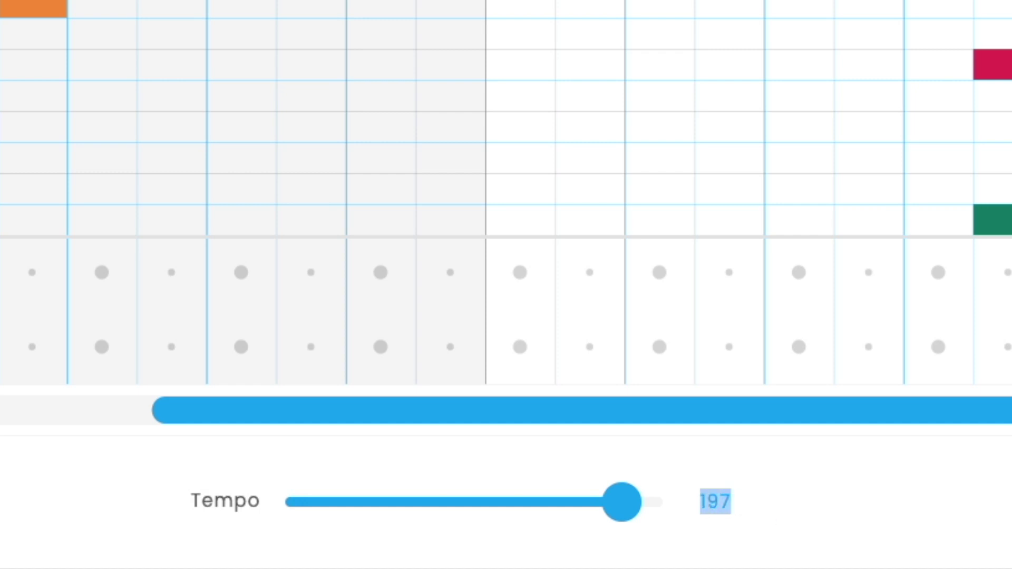
pyautogui.write('200')
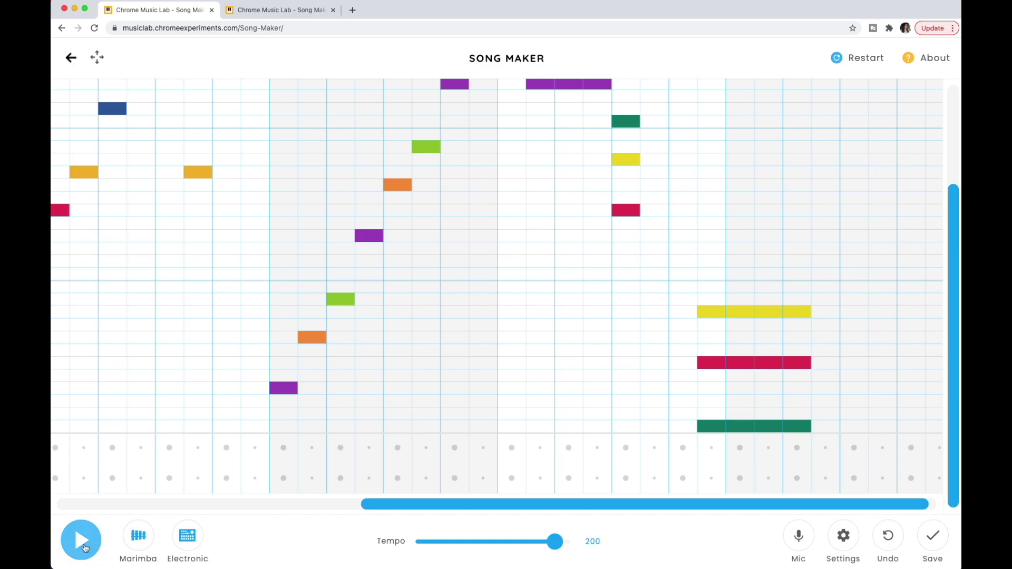
pyautogui.click(83, 543)
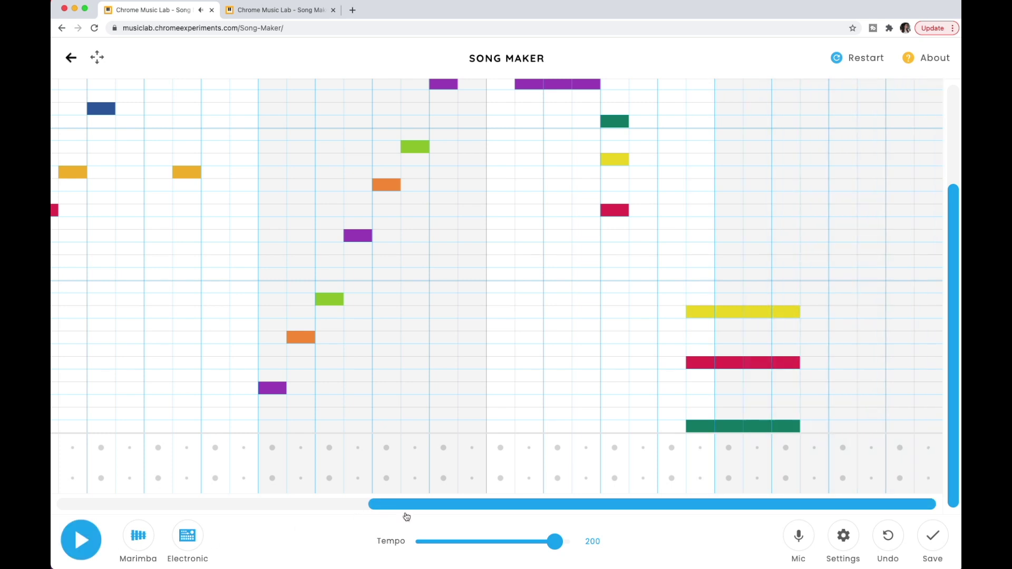
# Try the opening of the melody with the Piano, Strings and Woodwind instruments in turn
pyautogui.moveTo(407, 507); pyautogui.dragTo(52, 485)
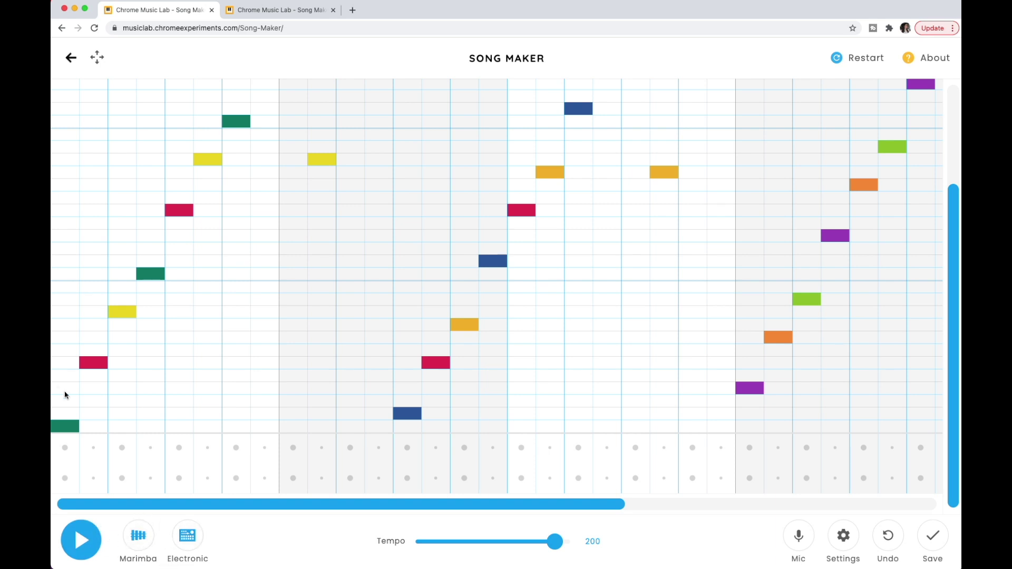
pyautogui.click(138, 536)
pyautogui.click(81, 544)
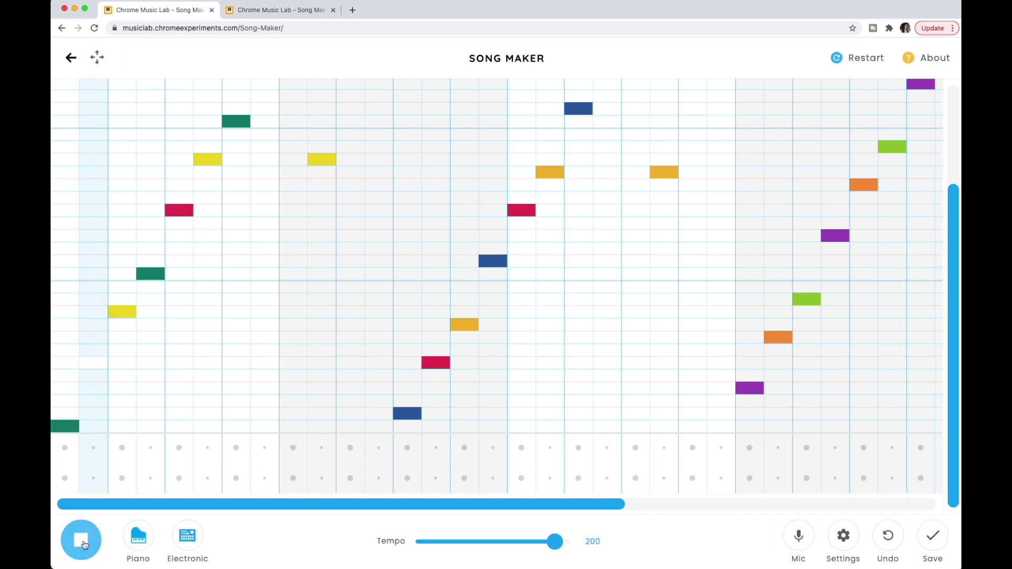
pyautogui.click(138, 535)
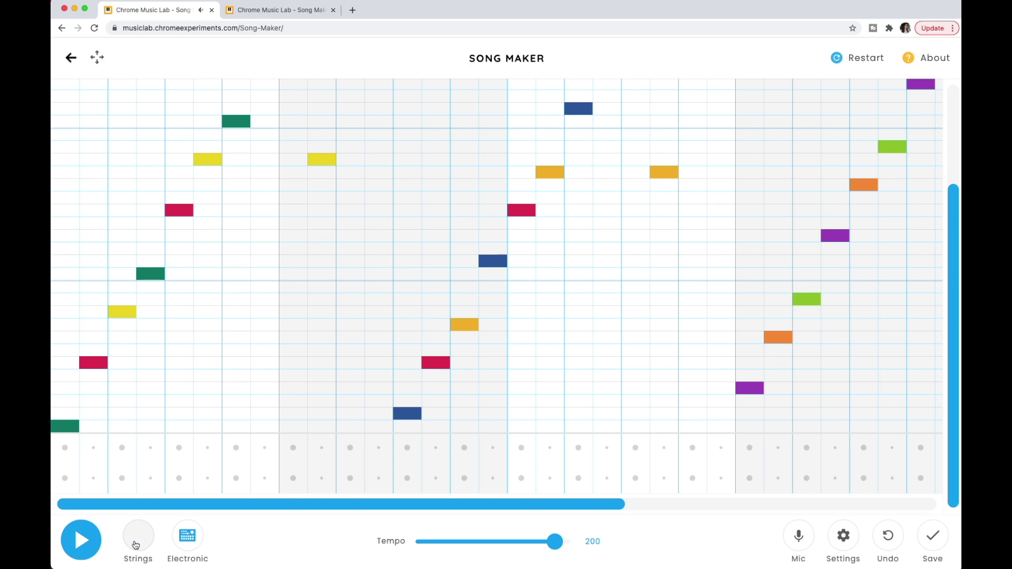
pyautogui.click(83, 546)
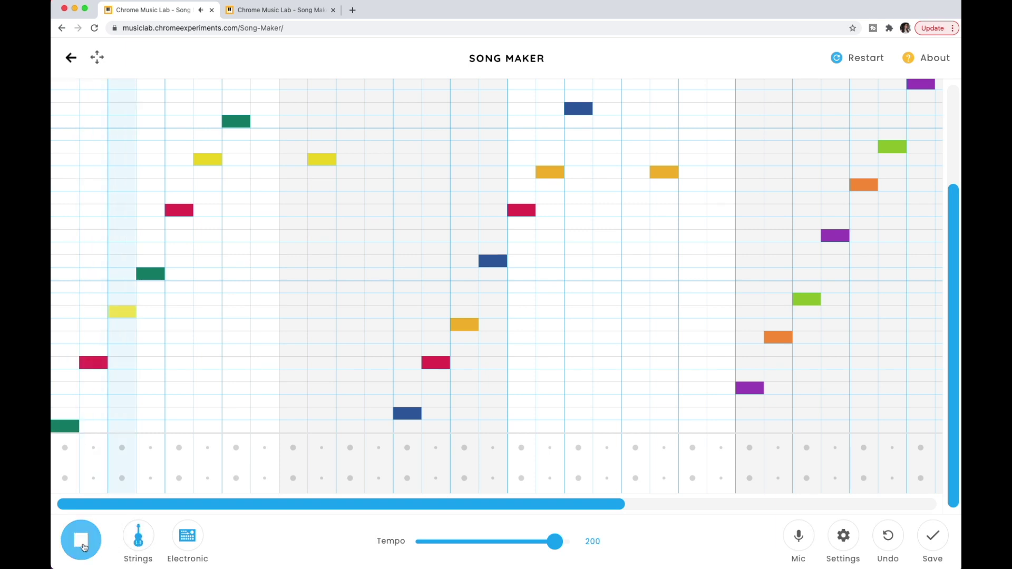
pyautogui.click(82, 543)
pyautogui.click(135, 543)
pyautogui.click(91, 552)
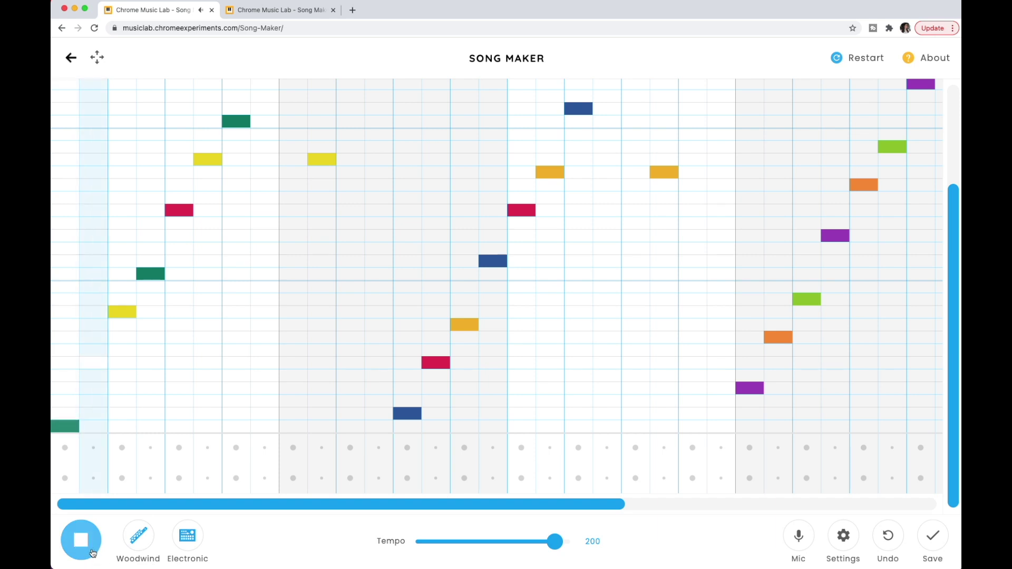
pyautogui.click(87, 548)
# Switch the melody instrument to Synth and raise the tempo to 240 while the song plays
pyautogui.click(134, 546)
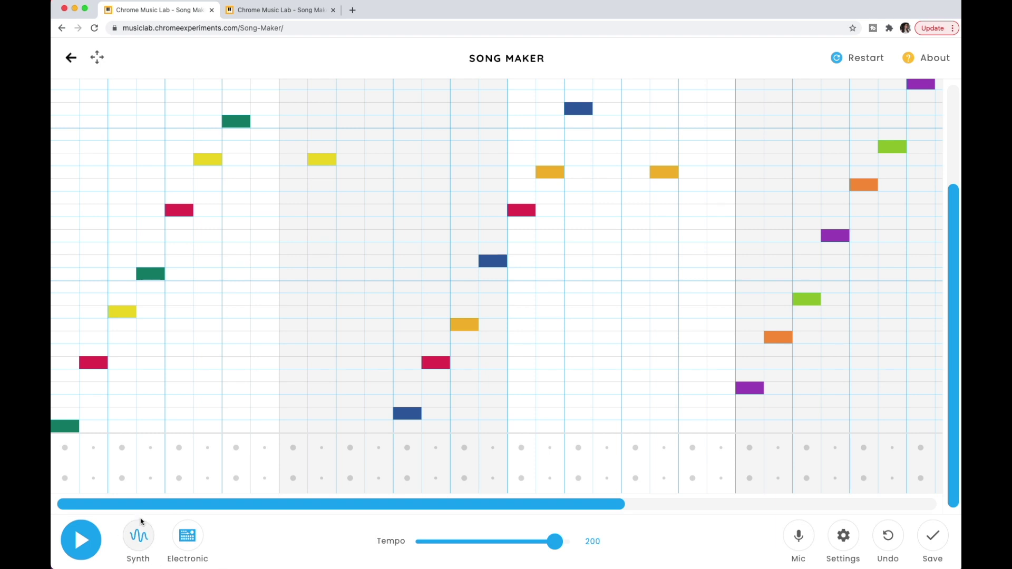
pyautogui.click(83, 547)
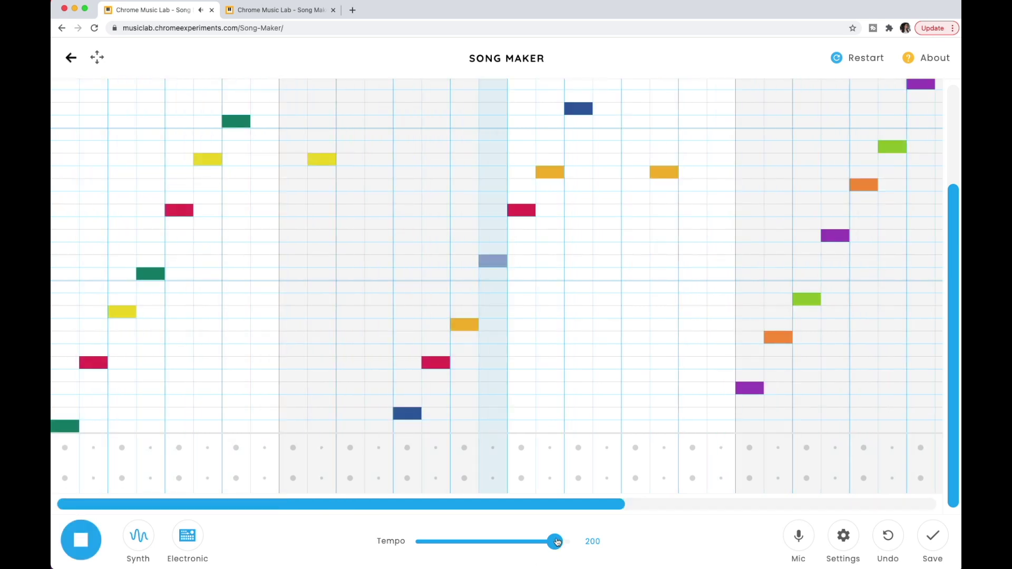
pyautogui.moveTo(557, 542); pyautogui.dragTo(570, 541)
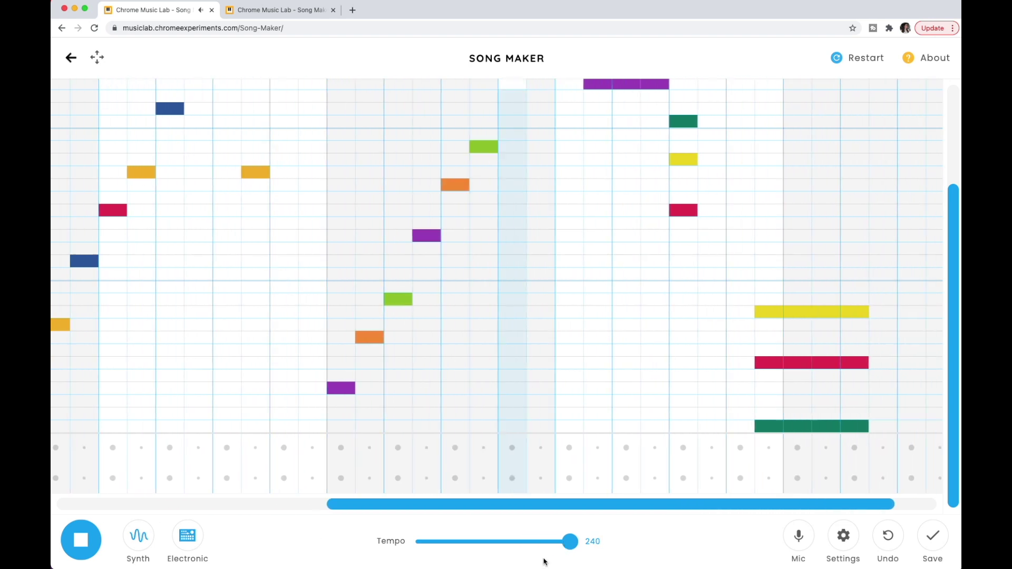
pyautogui.click(94, 543)
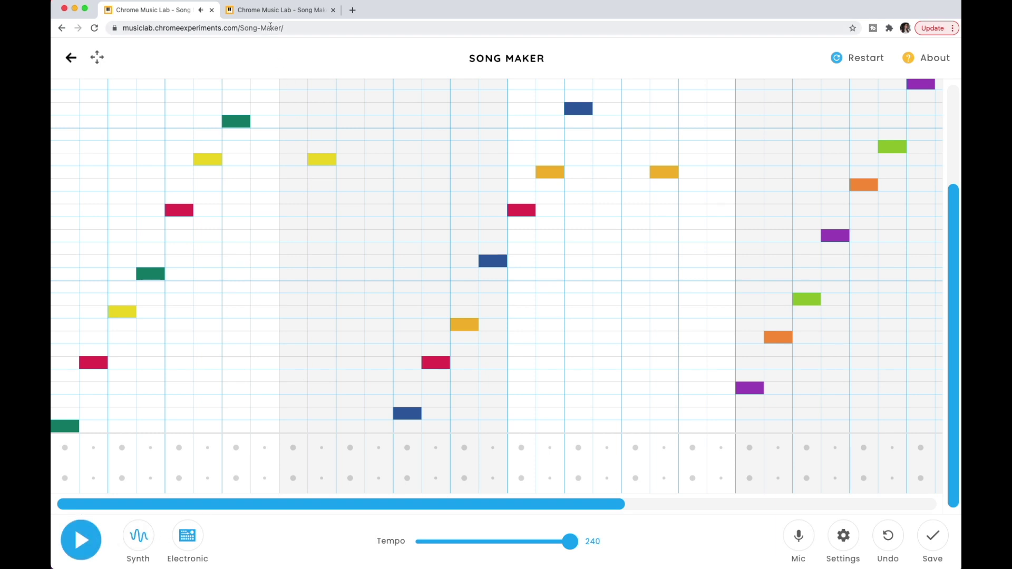
# Compare the recreated song with the example song in the other browser tab
pyautogui.click(264, 10)
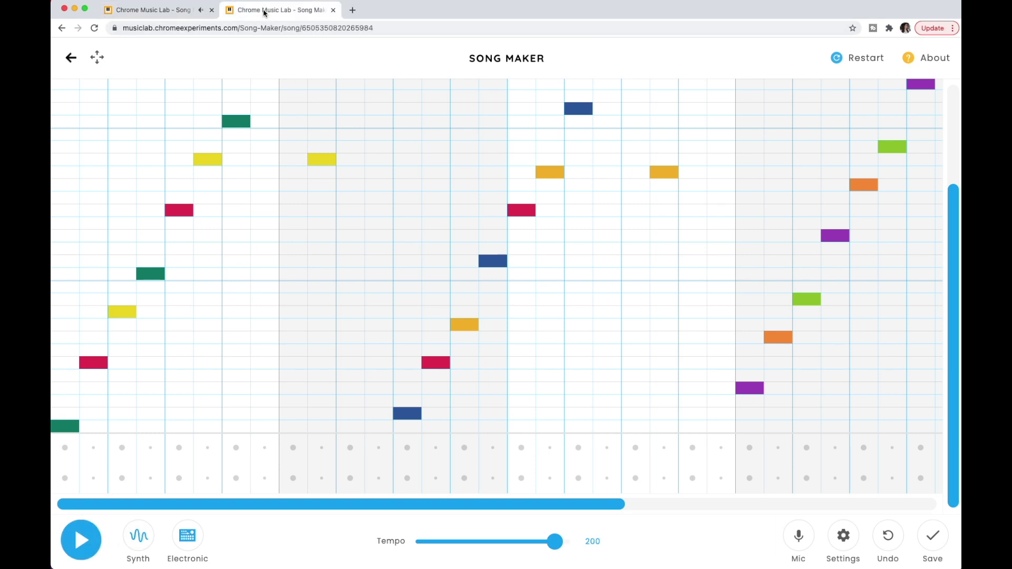
pyautogui.click(190, 15)
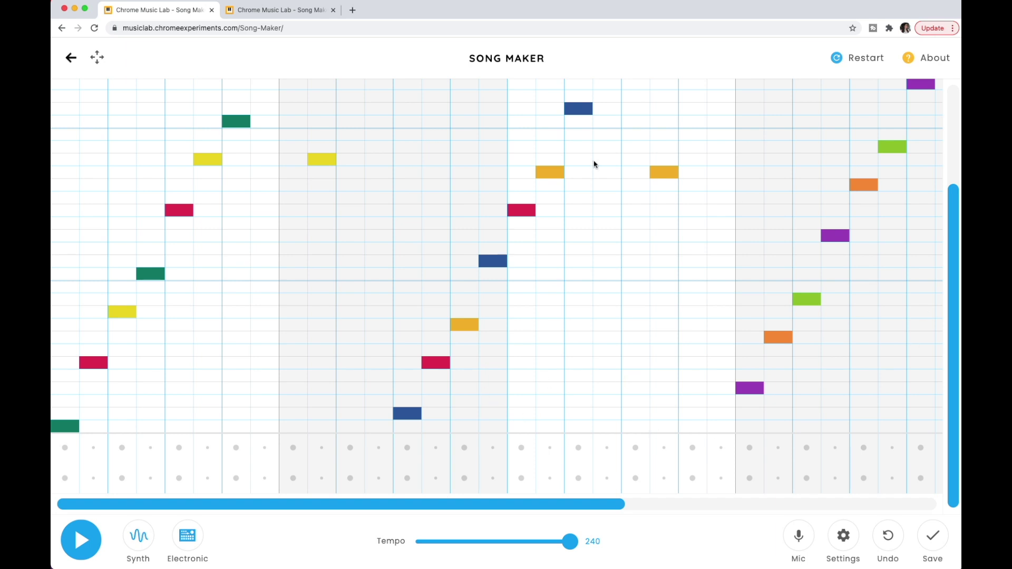
# Save the song to a shareable link and play it again from the start
pyautogui.click(933, 540)
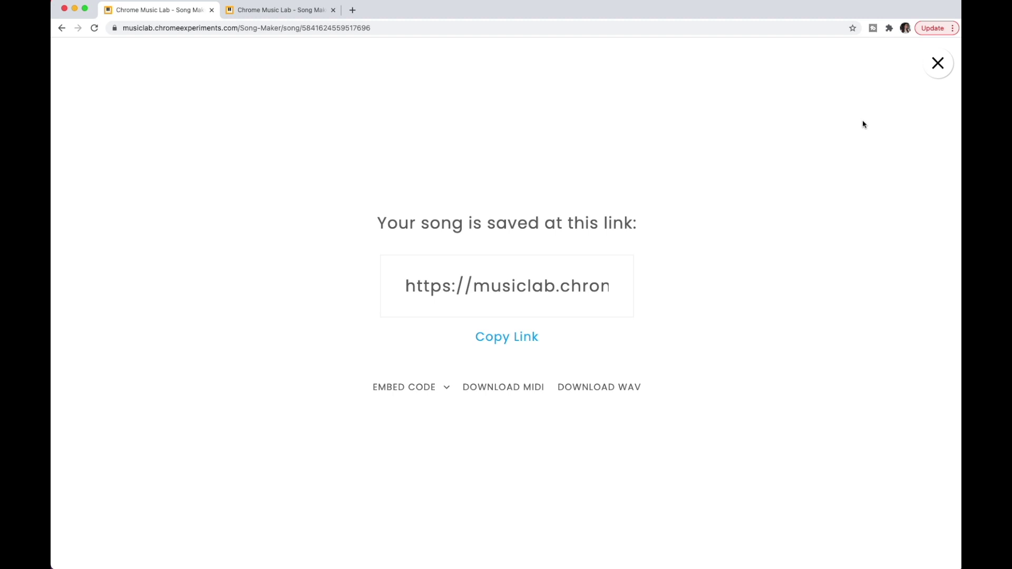
pyautogui.click(937, 64)
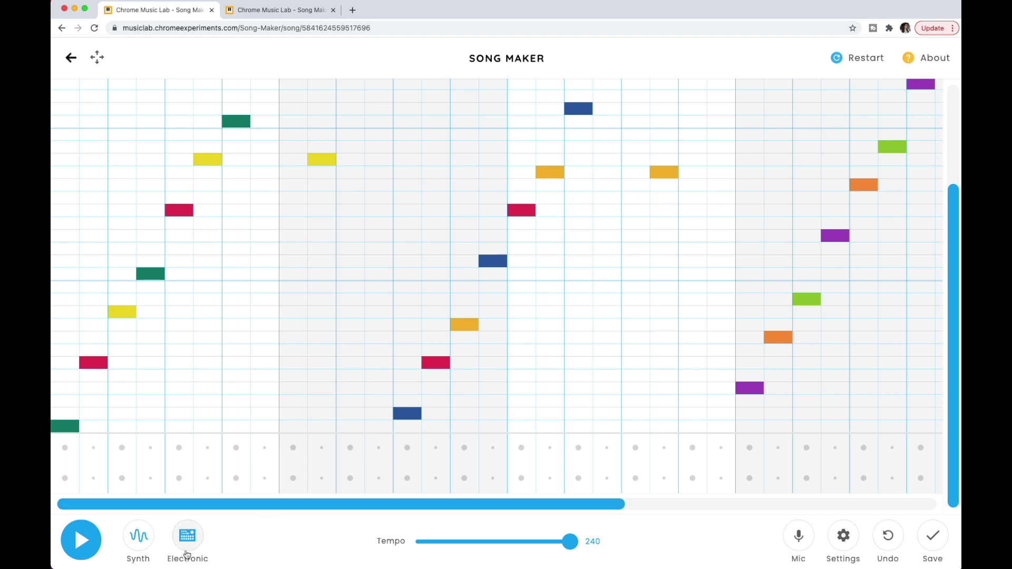
pyautogui.click(90, 542)
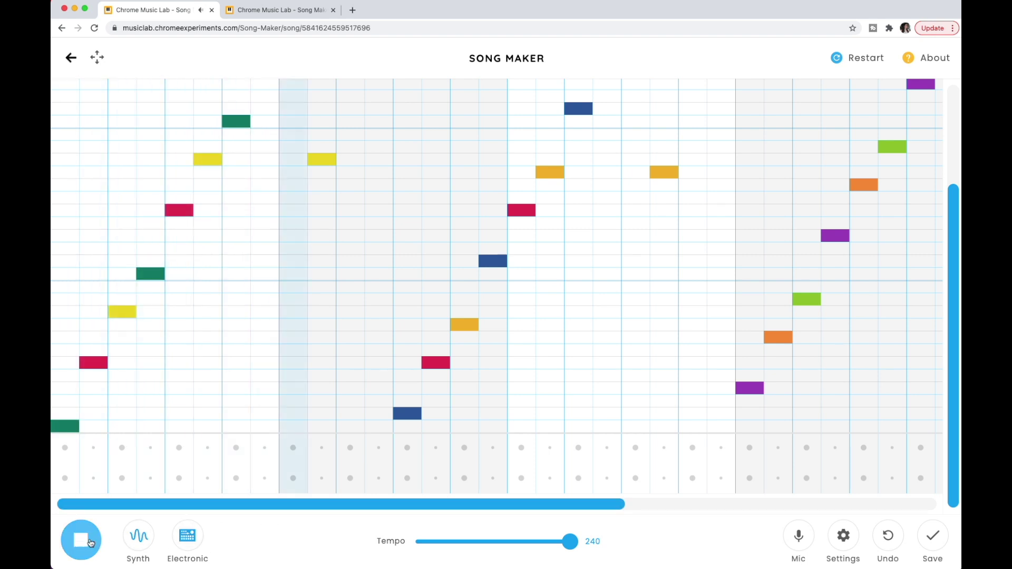